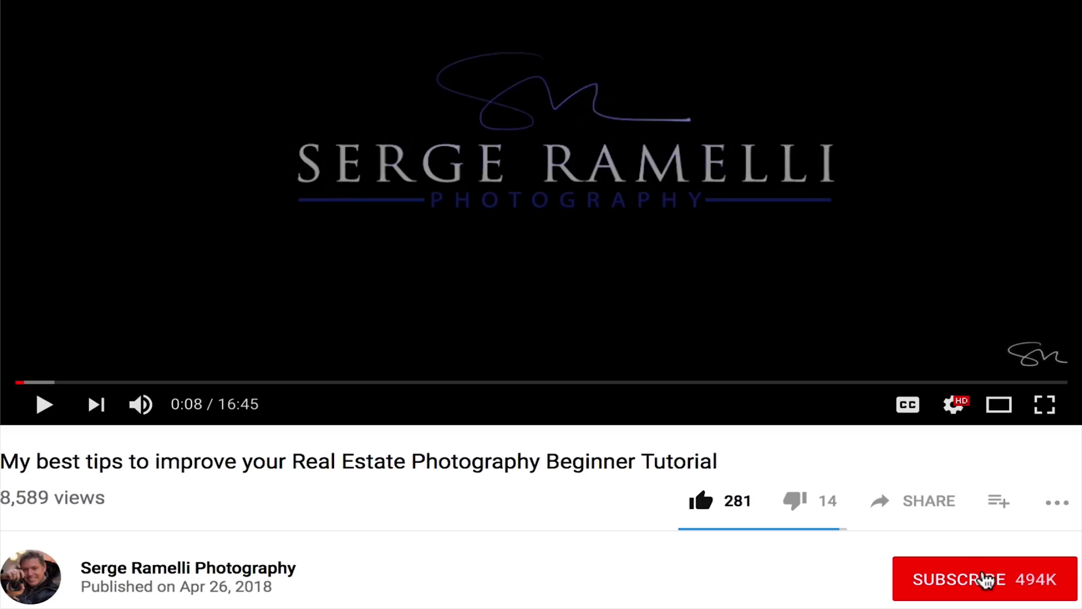
pyautogui.click(985, 580)
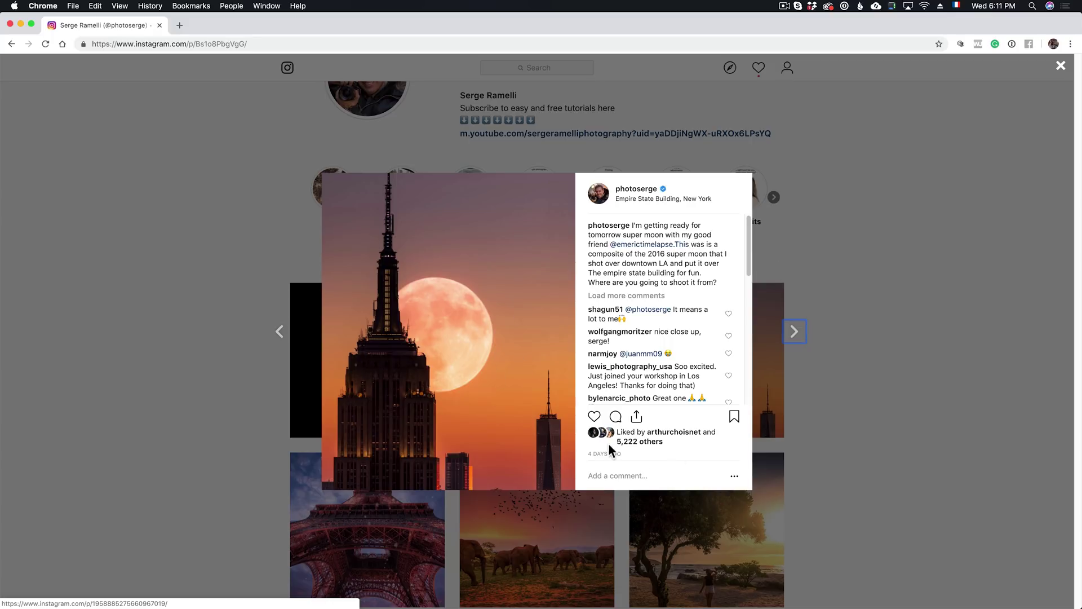
# Step: View the blood moon post and the purple mountain moon post in the photographer's Instagram grid
pyautogui.click(834, 197)
pyautogui.scroll(-2, 848, 310)
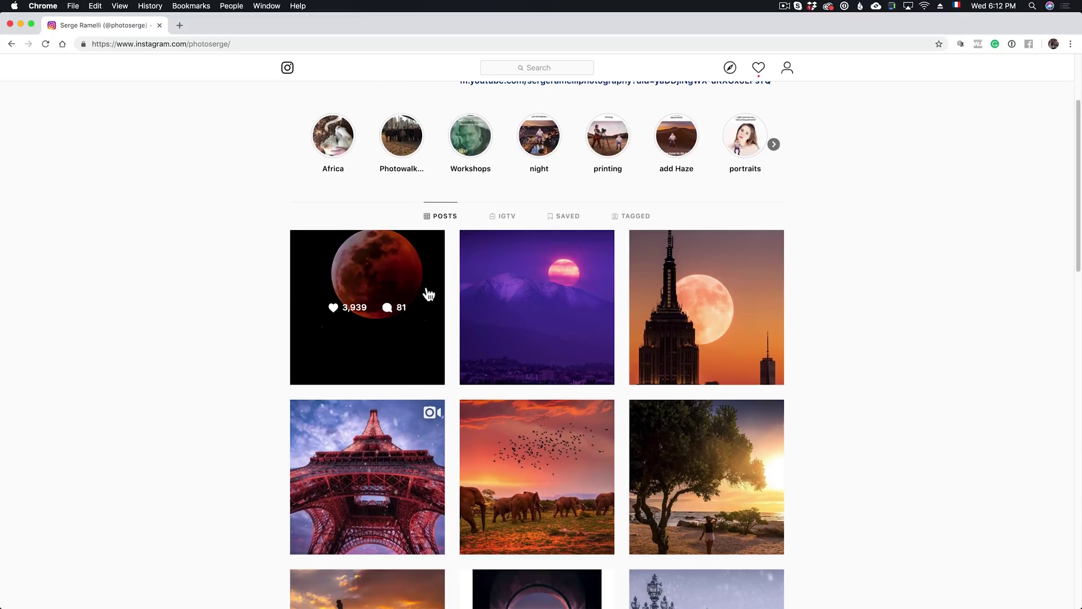
pyautogui.click(387, 266)
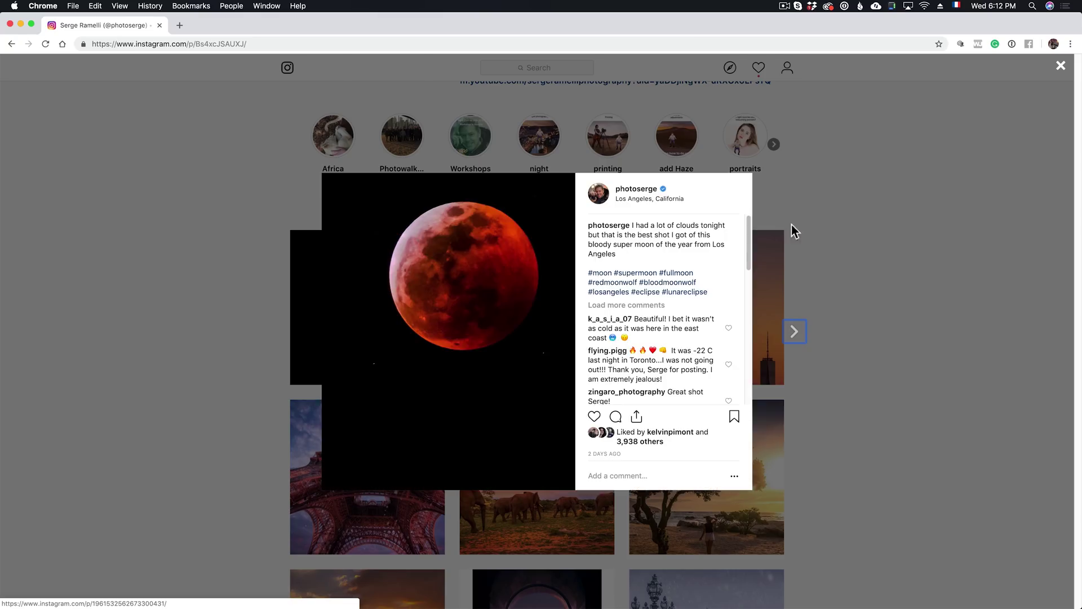
pyautogui.click(860, 228)
pyautogui.click(600, 271)
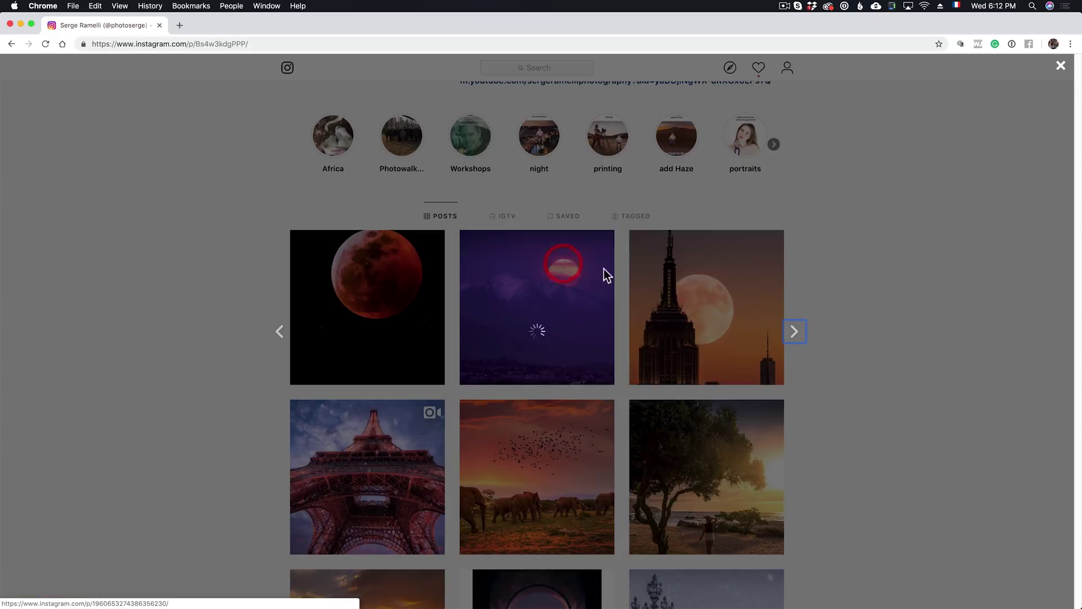
pyautogui.click(770, 248)
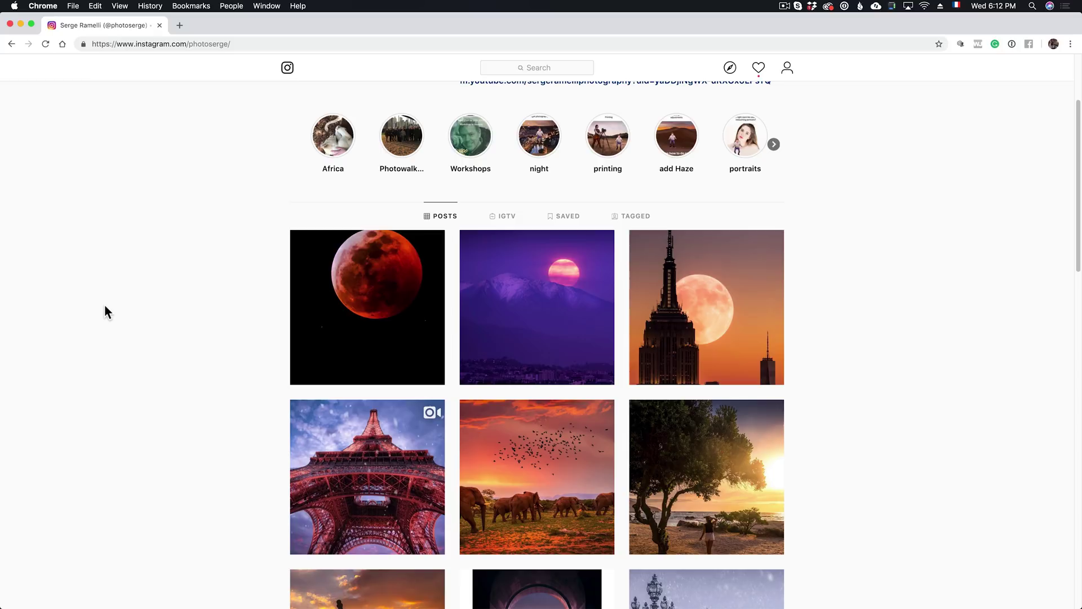
# Step: Switch to Lightroom Classic and view the moon photo untitled-1.dng
pyautogui.press('super+Tab')
pyautogui.press('super+Tab')
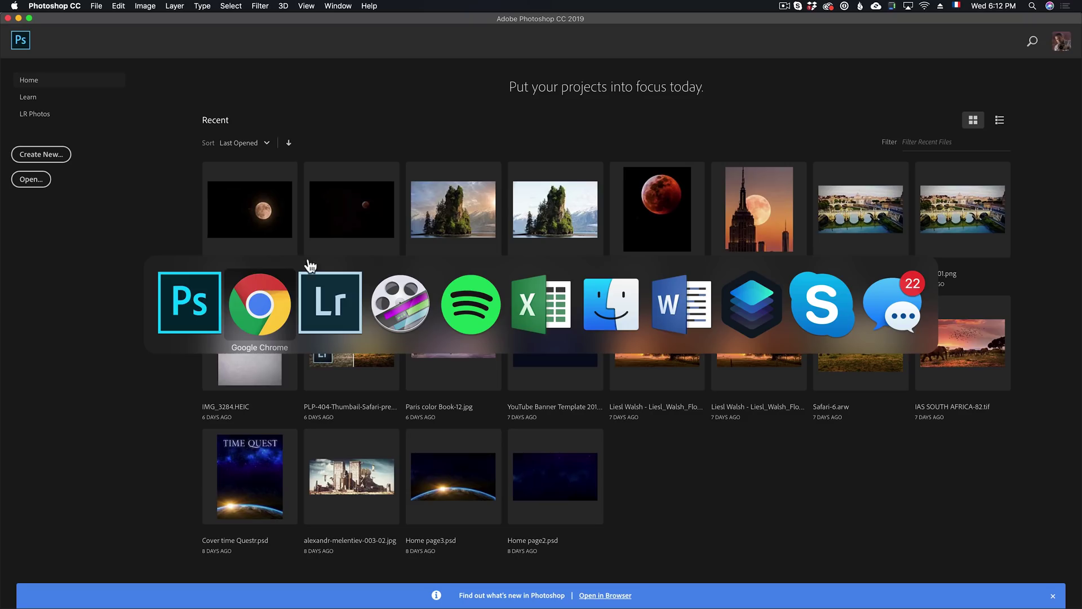
pyautogui.click(333, 292)
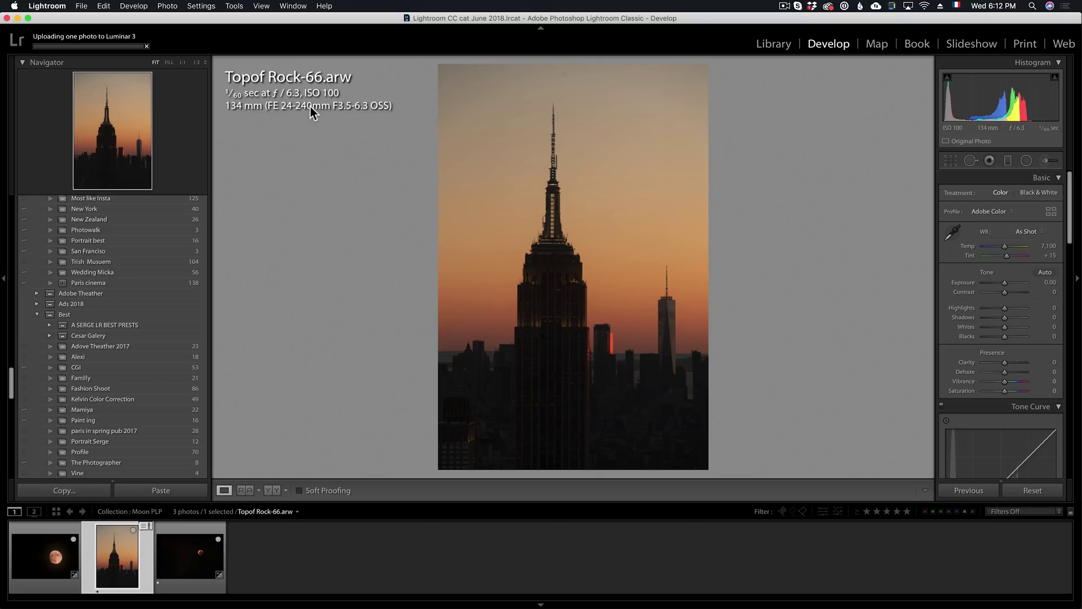
pyautogui.click(59, 558)
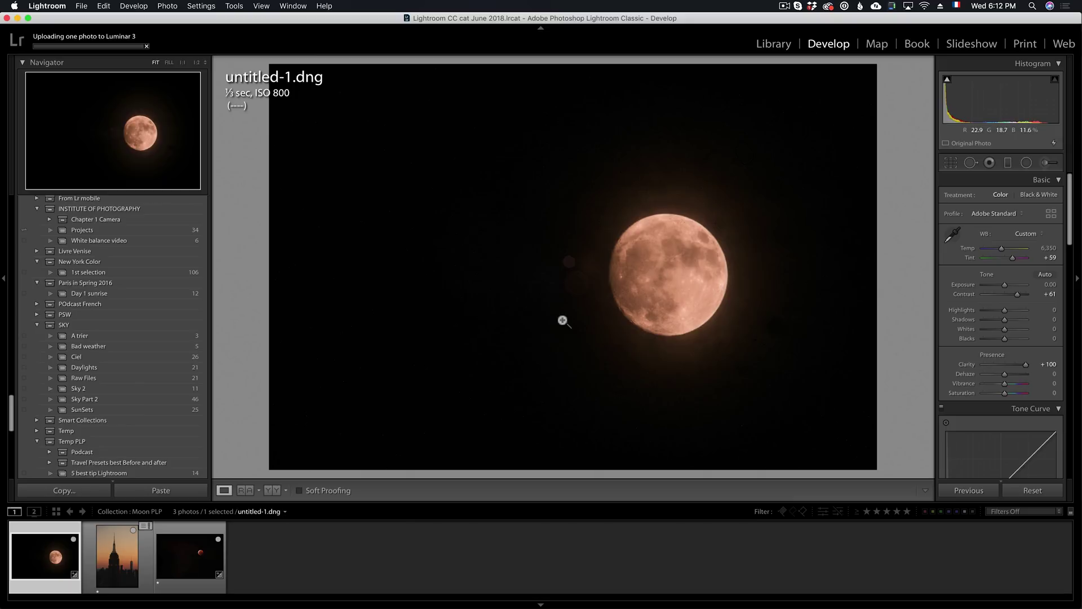
# Step: Develop the Empire State Building photo with Temp 7,666, Tint +37, Highlights −100, Shadows +100, Whites +41, Blacks −49 and Clarity +42
pyautogui.click(121, 538)
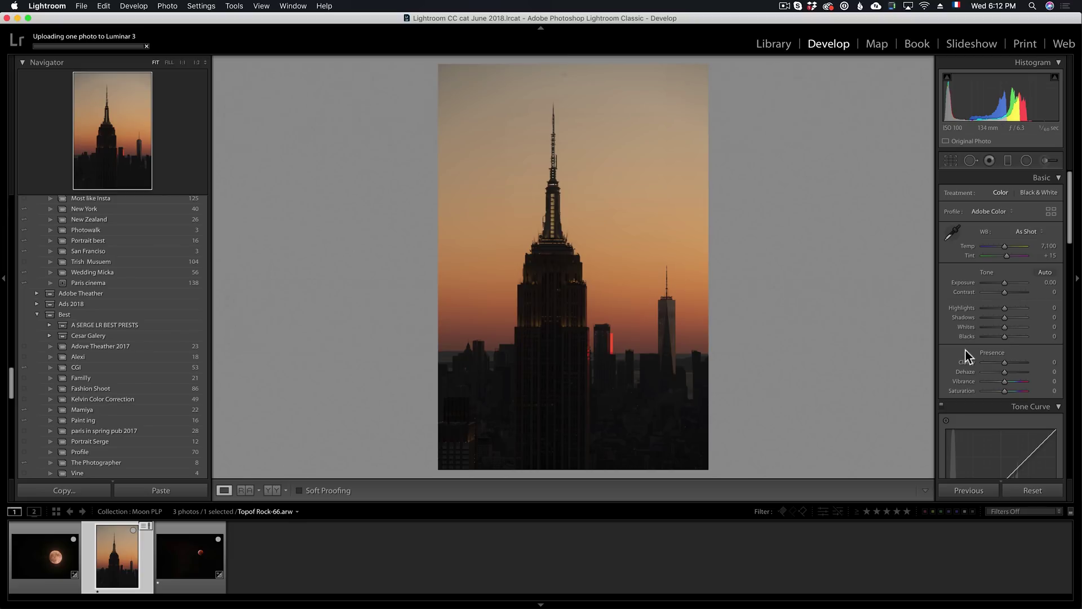
pyautogui.moveTo(1005, 318)
pyautogui.mouseDown()
pyautogui.moveTo(1029, 323)
pyautogui.moveTo(988, 309)
pyautogui.moveTo(987, 339)
pyautogui.moveTo(1011, 325)
pyautogui.mouseUp()
pyautogui.moveTo(1007, 256); pyautogui.dragTo(1007, 249)
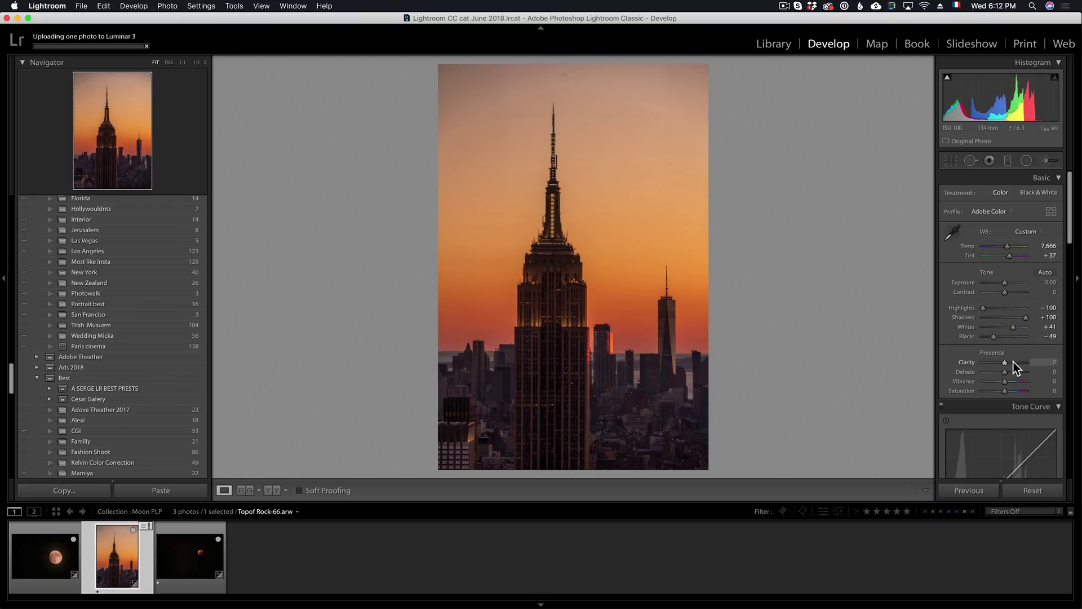
pyautogui.click(1013, 364)
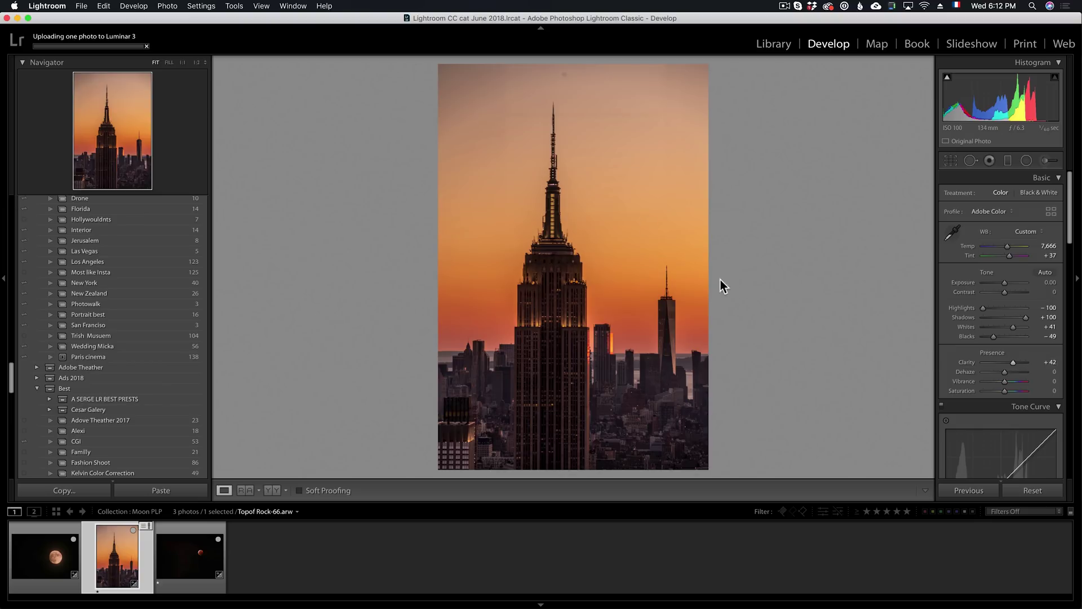
# Step: Sharpen the skyline photo with an Amount of 108 and limit it to edges with Masking at 42
pyautogui.click(566, 156)
pyautogui.moveTo(510, 380); pyautogui.dragTo(466, 202)
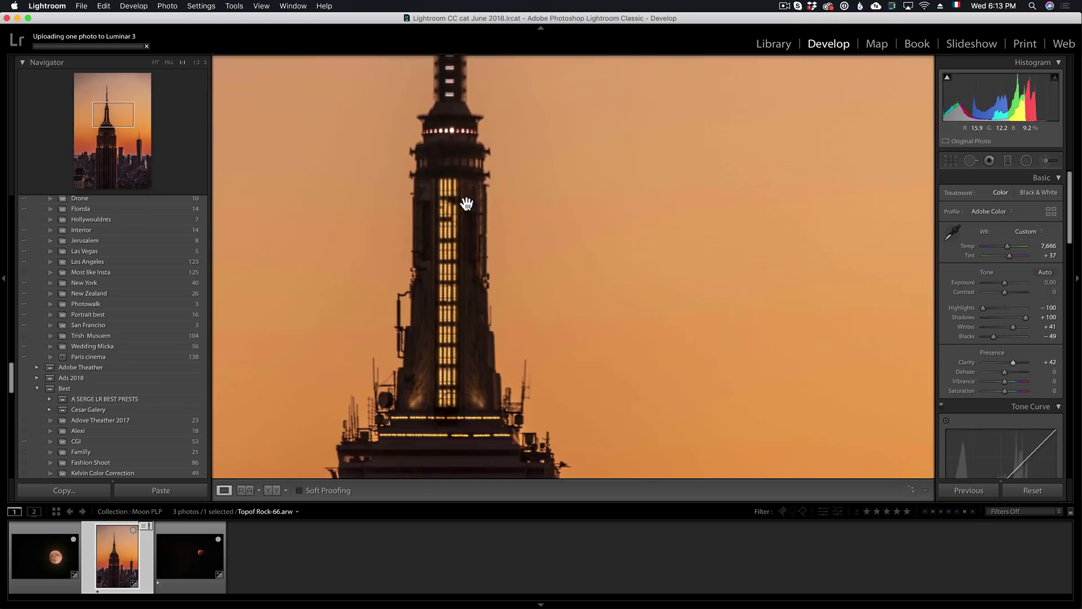
pyautogui.moveTo(481, 361); pyautogui.dragTo(481, 225)
pyautogui.moveTo(557, 339); pyautogui.dragTo(517, 164)
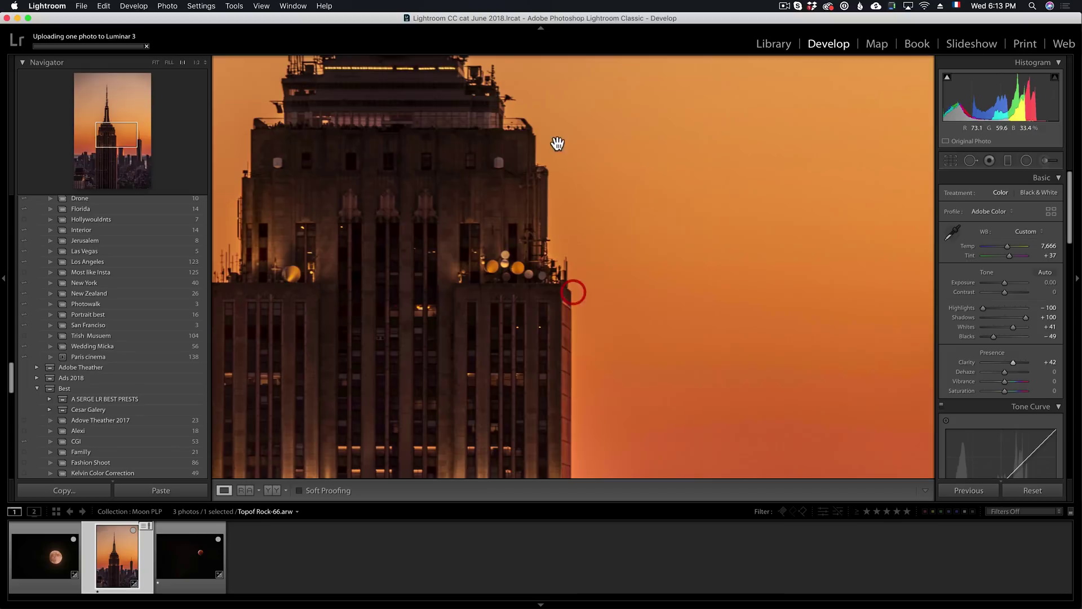
pyautogui.click(575, 293)
pyautogui.scroll(-10, 1024, 366)
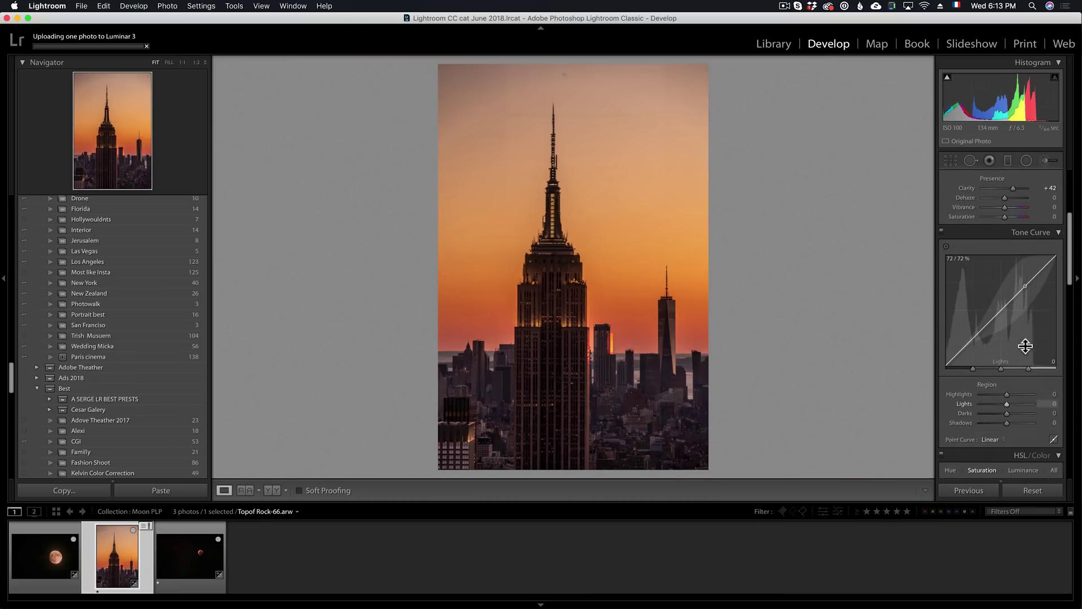
pyautogui.scroll(-6, 1020, 351)
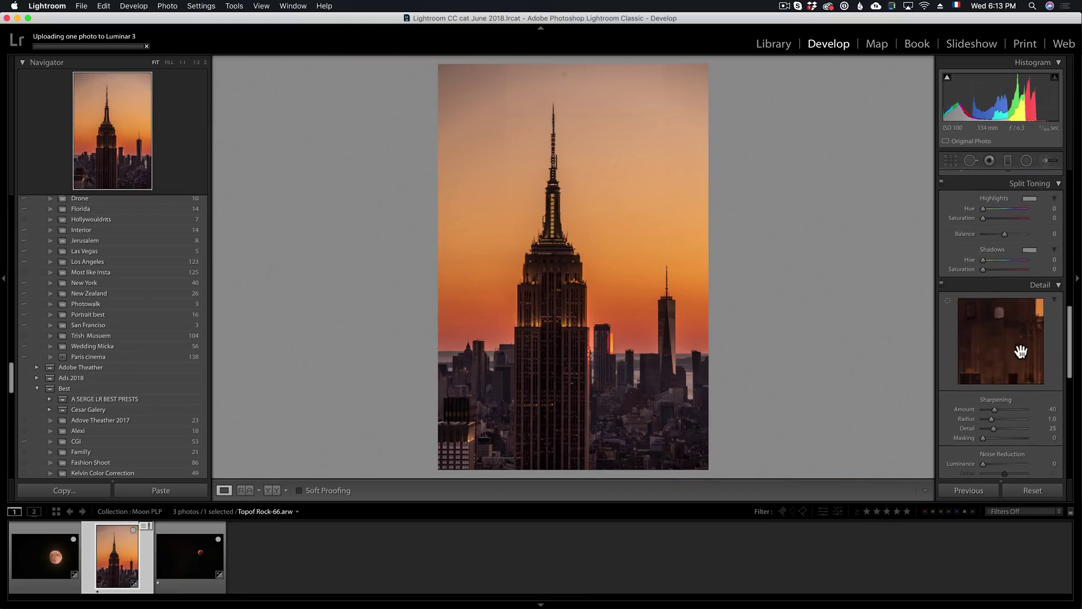
pyautogui.moveTo(1012, 373); pyautogui.dragTo(1014, 370)
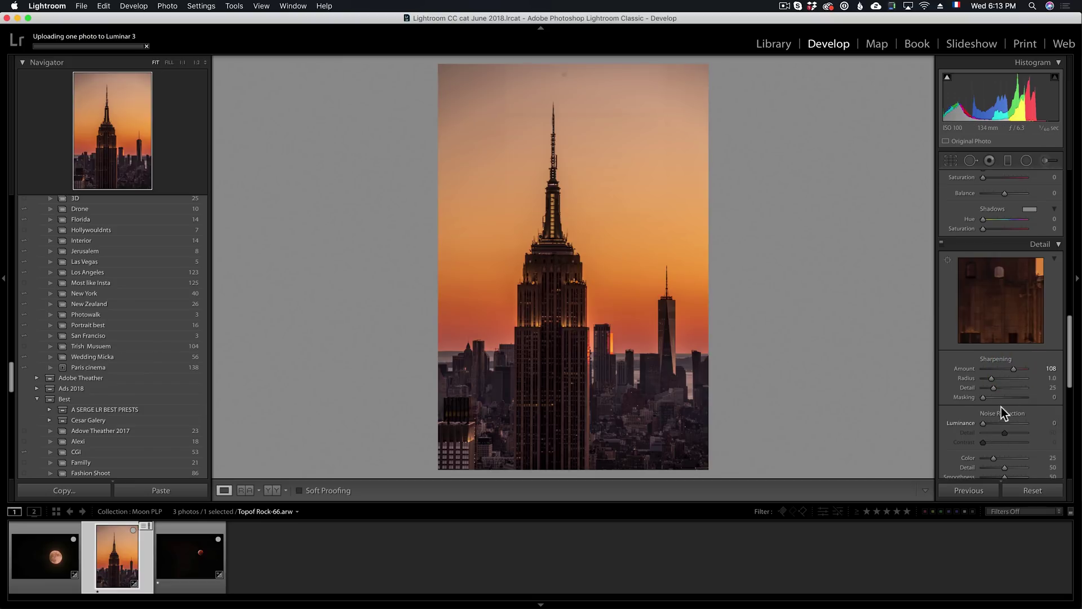
pyautogui.moveTo(983, 398); pyautogui.dragTo(1006, 398)
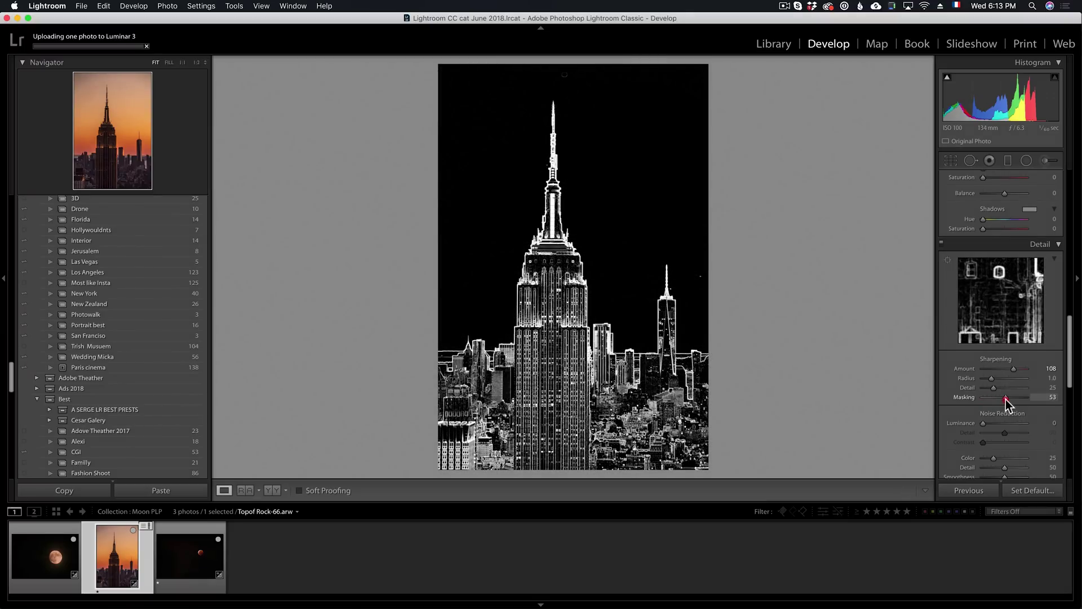
pyautogui.moveTo(1004, 398); pyautogui.dragTo(1001, 397)
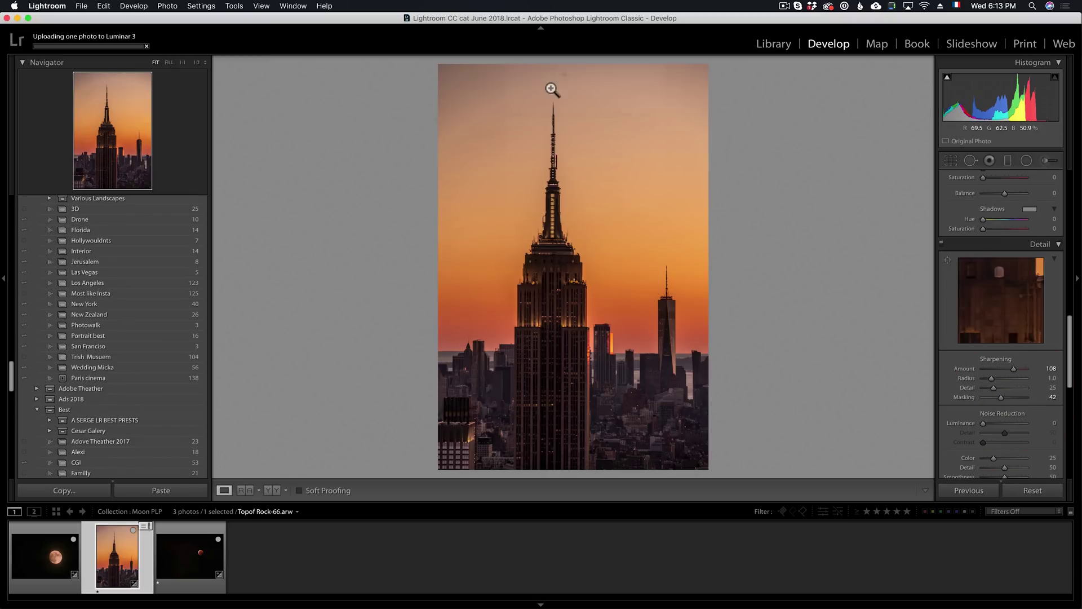
# Step: Visualize the spots in the skyline photo and heal the dust spot in the sky above the spire with Spot Removal
pyautogui.click(970, 161)
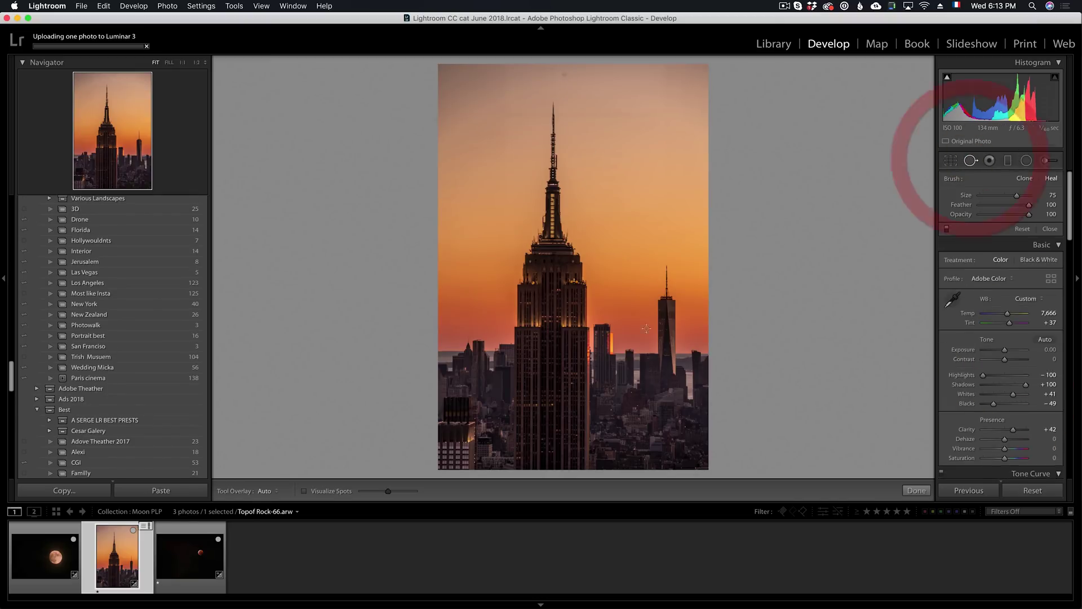
pyautogui.click(305, 491)
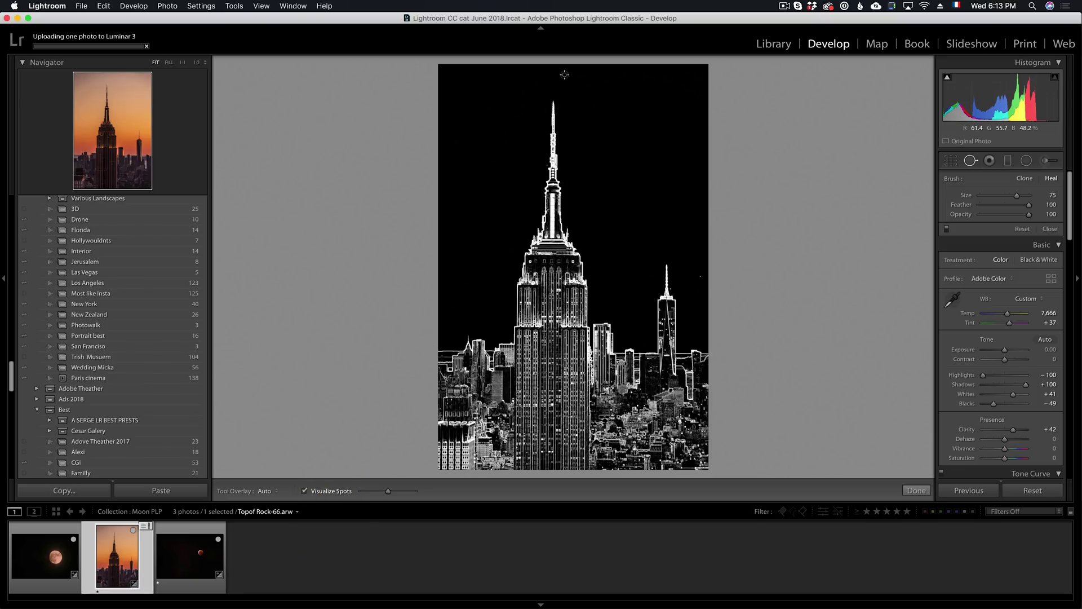
pyautogui.click(564, 75)
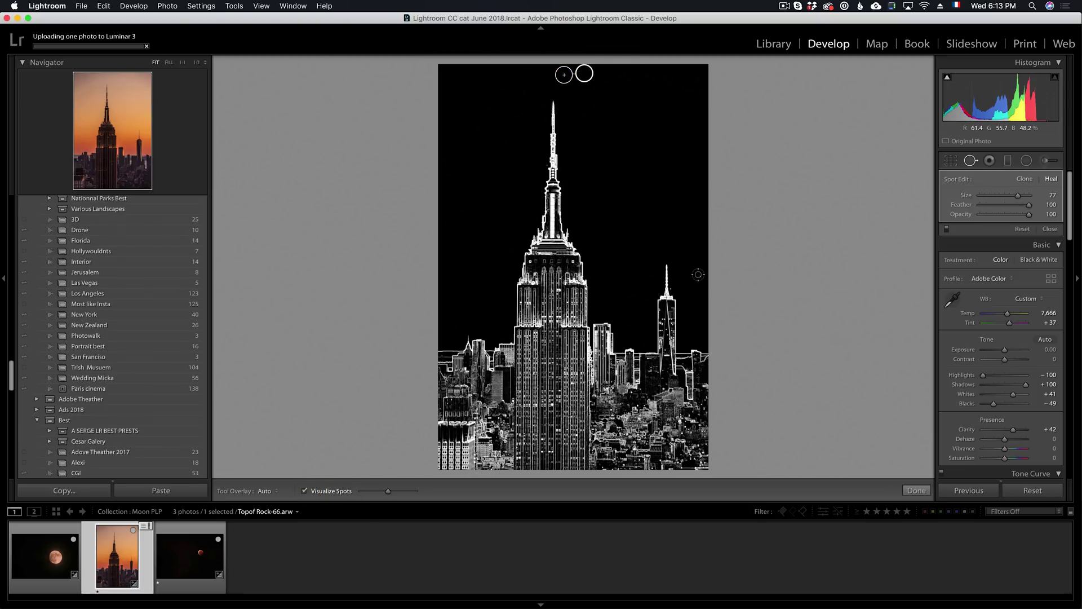
pyautogui.click(1049, 229)
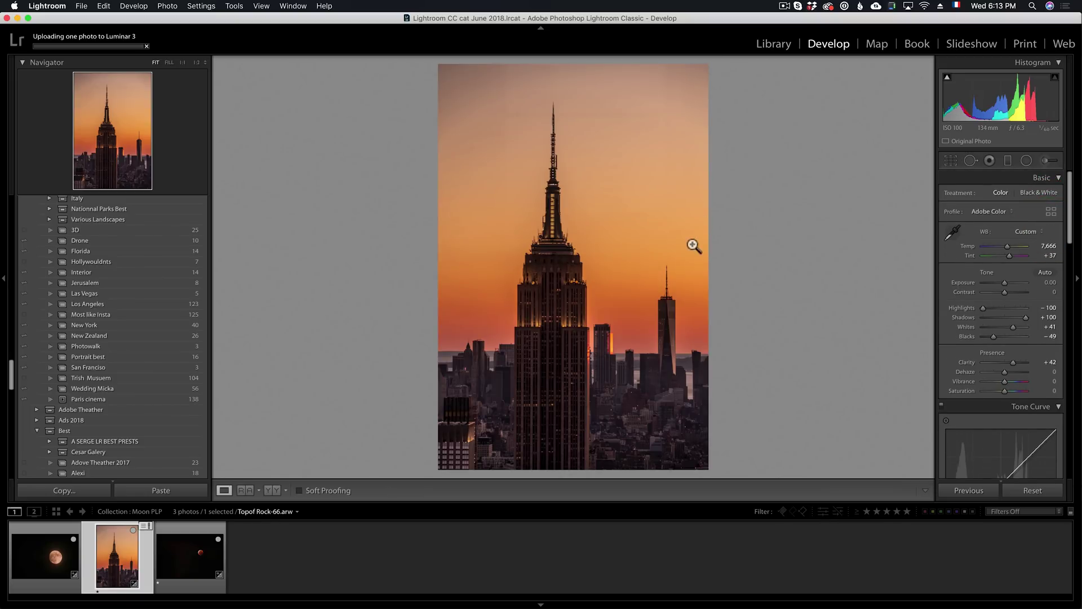
# Step: Open the developed Empire State Building photo as a Smart Object in Photoshop
pyautogui.rightClick(108, 543)
pyautogui.moveTo(204, 374)
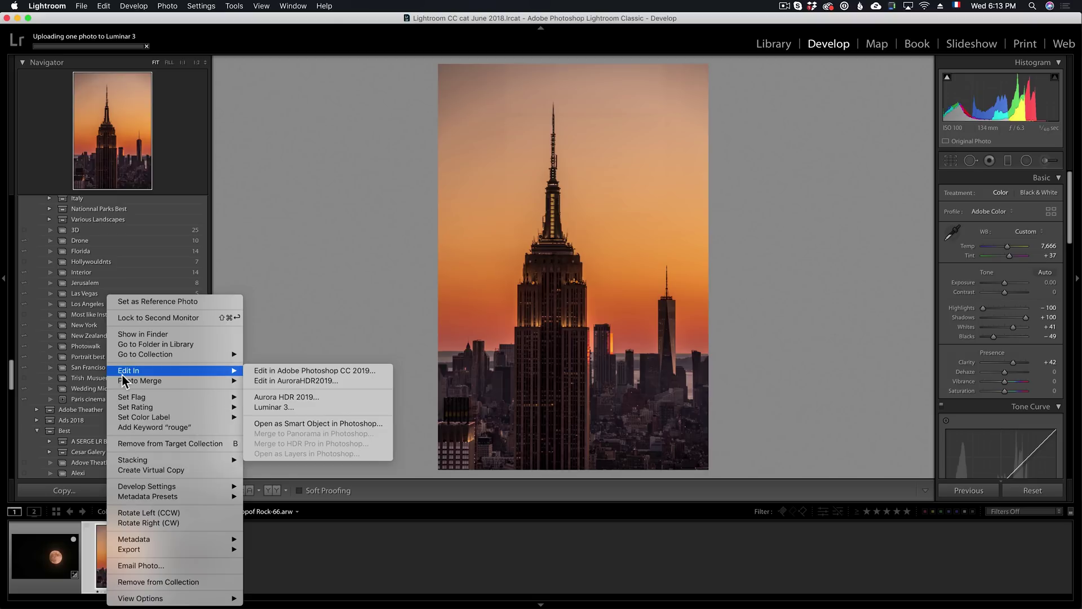
pyautogui.click(300, 424)
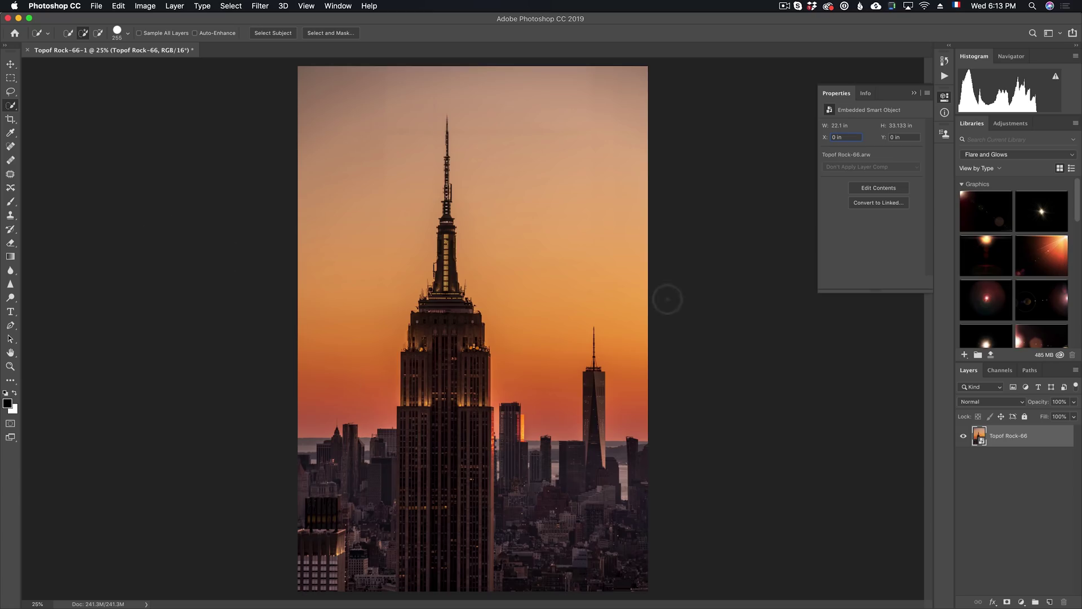
# Step: Return to Lightroom, reset the moon photo's adjustments and set Temp 7,789, Tint +69, Shadows +62 and Whites +29
pyautogui.press('super+Tab')
pyautogui.click(258, 299)
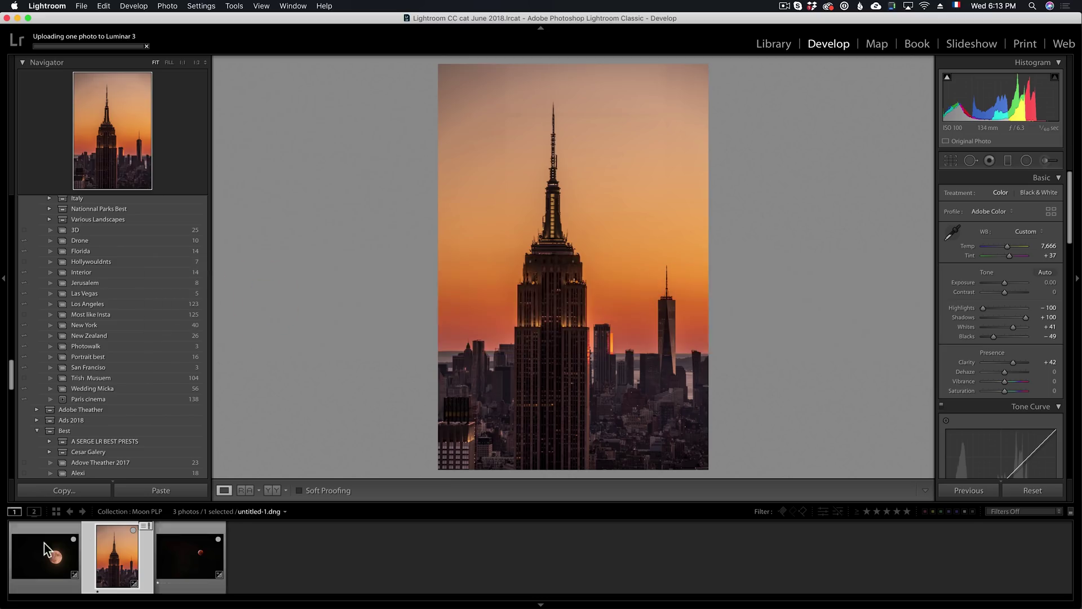
pyautogui.click(35, 552)
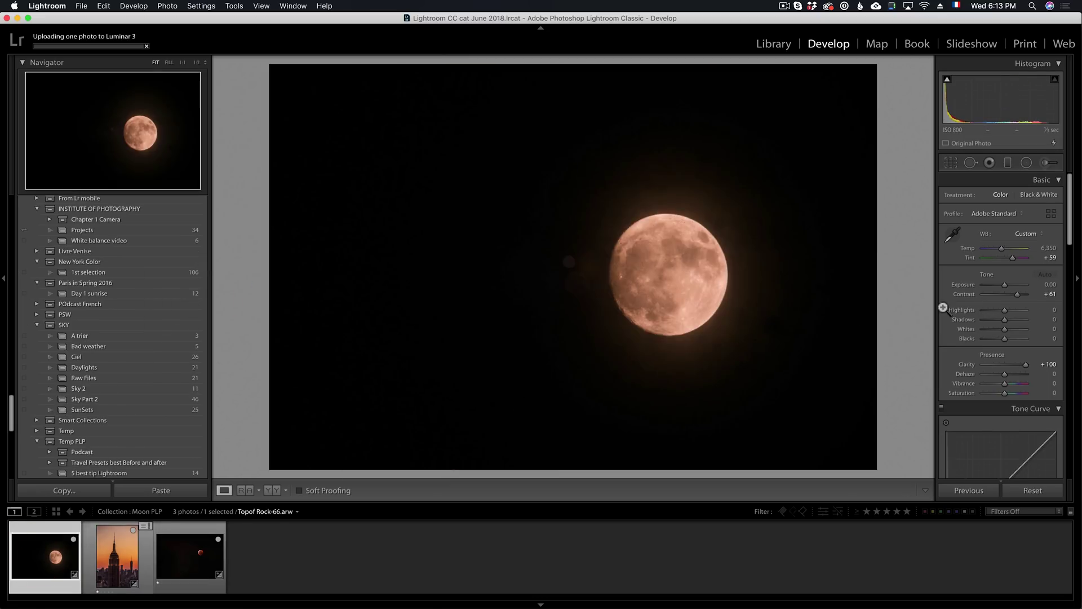
pyautogui.click(1033, 491)
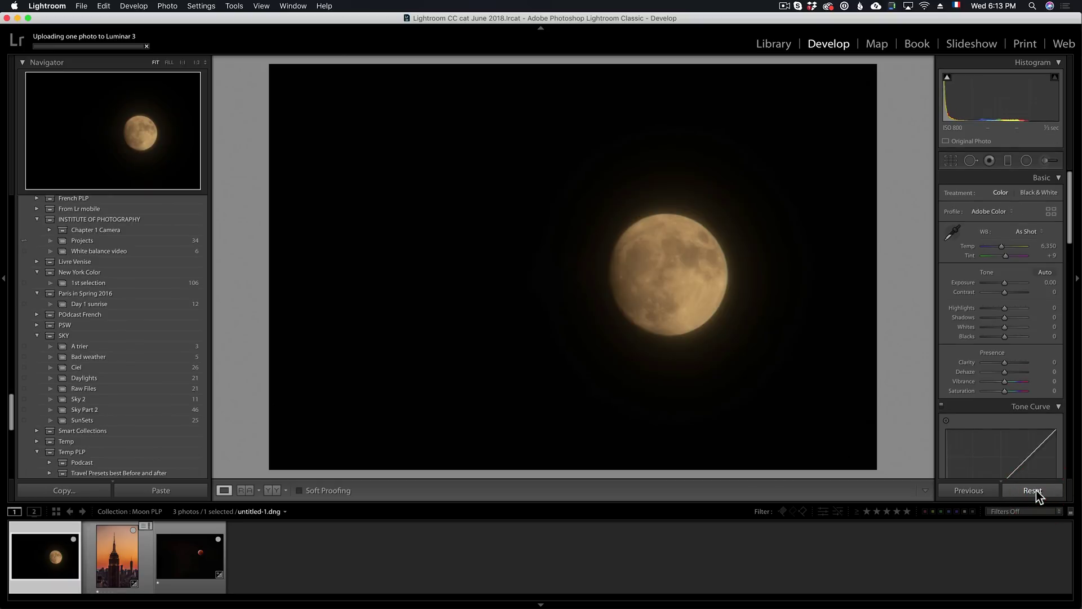
pyautogui.click(1018, 317)
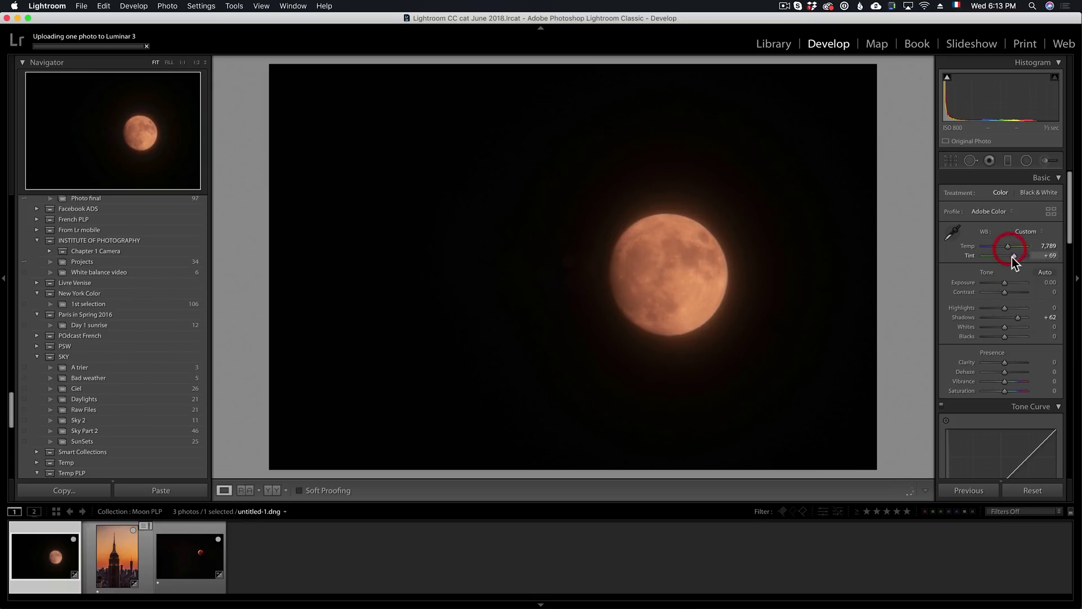
pyautogui.click(1010, 327)
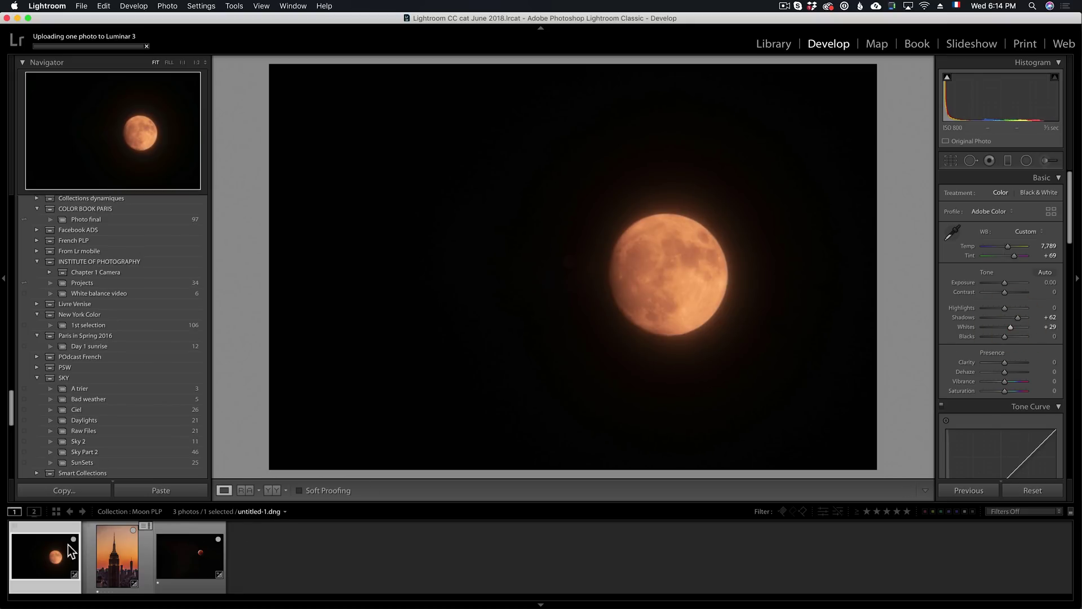
# Step: Open the developed moon photo as a Smart Object in Photoshop and switch to Photoshop
pyautogui.rightClick(42, 547)
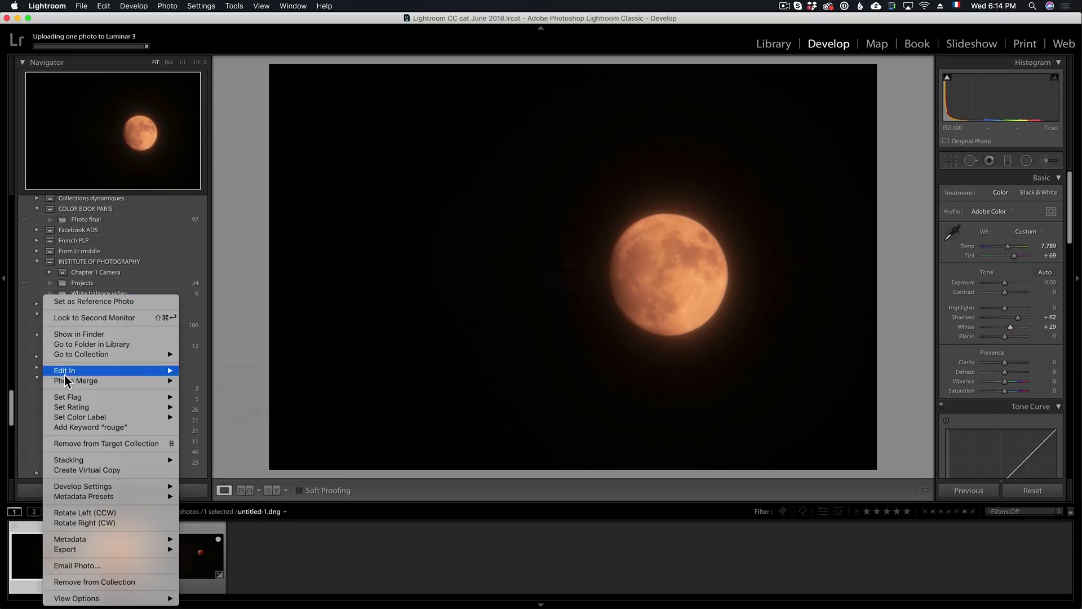
pyautogui.moveTo(141, 371)
pyautogui.click(249, 424)
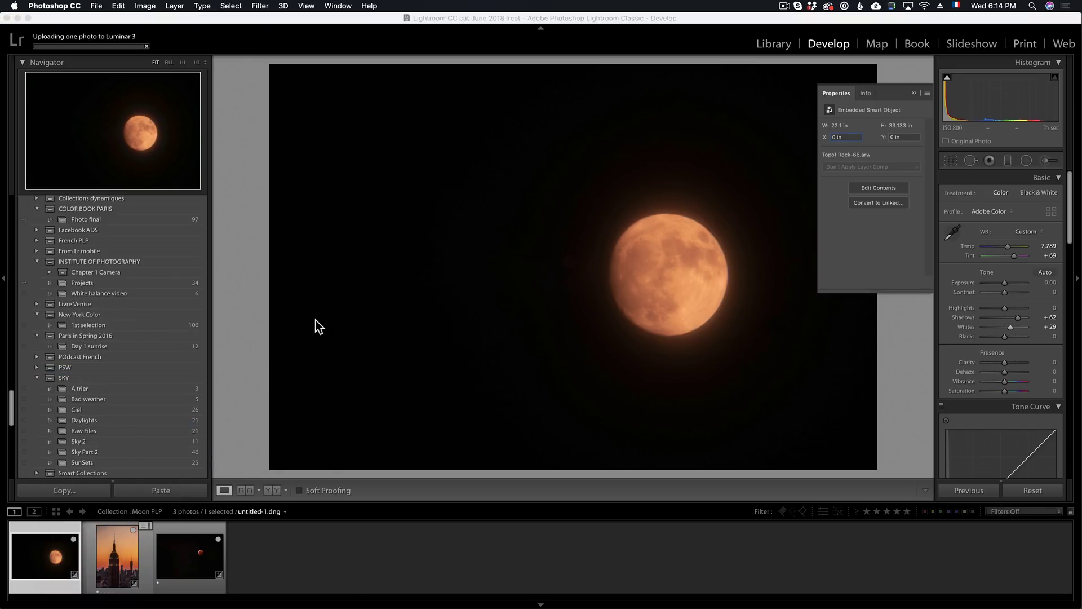
pyautogui.press('super+Tab')
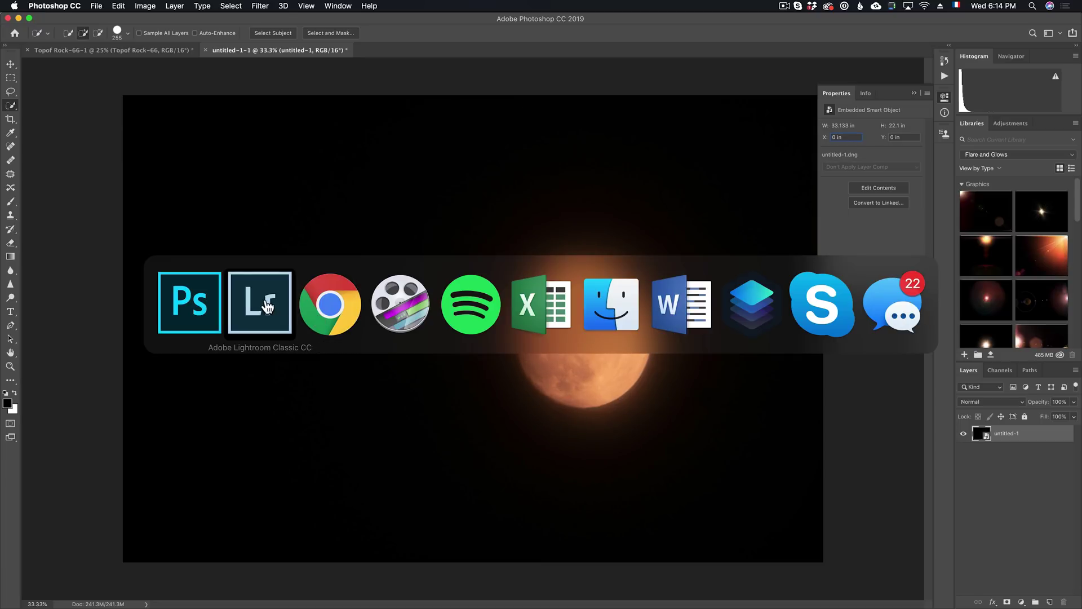
pyautogui.click(200, 313)
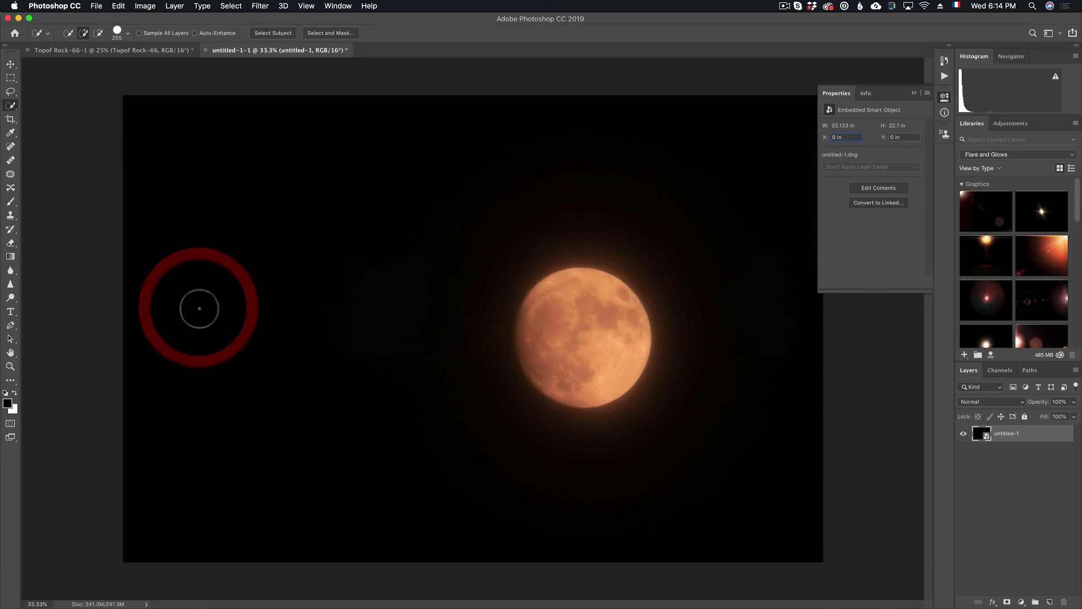
# Step: Copy the moon layer into the Topof Rock-66-1 document with the Move tool, placing it over the upper part of the skyline
pyautogui.click(10, 64)
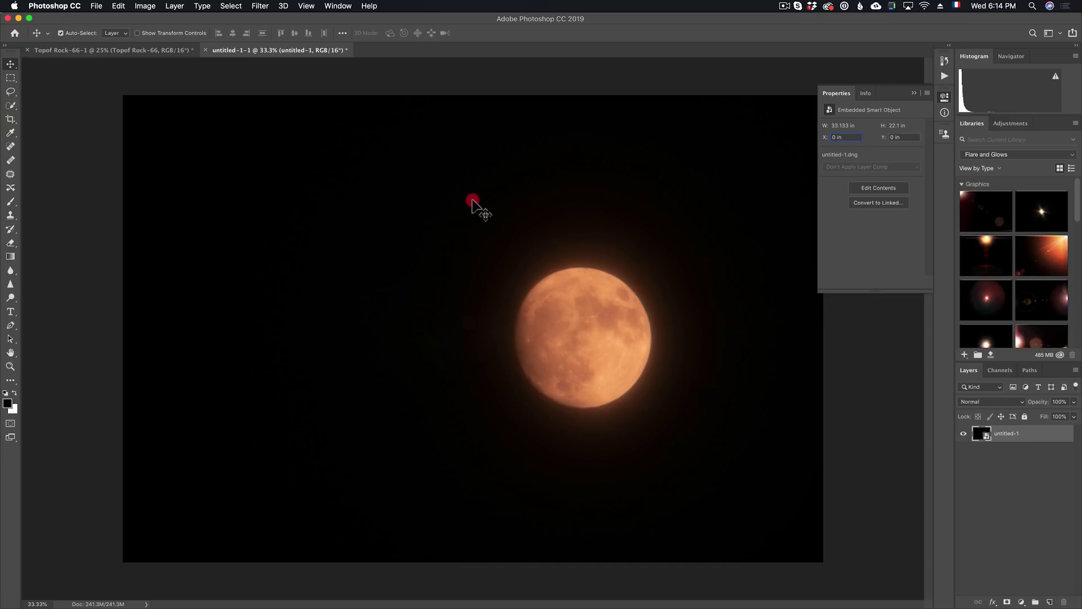
pyautogui.moveTo(473, 201); pyautogui.dragTo(375, 197)
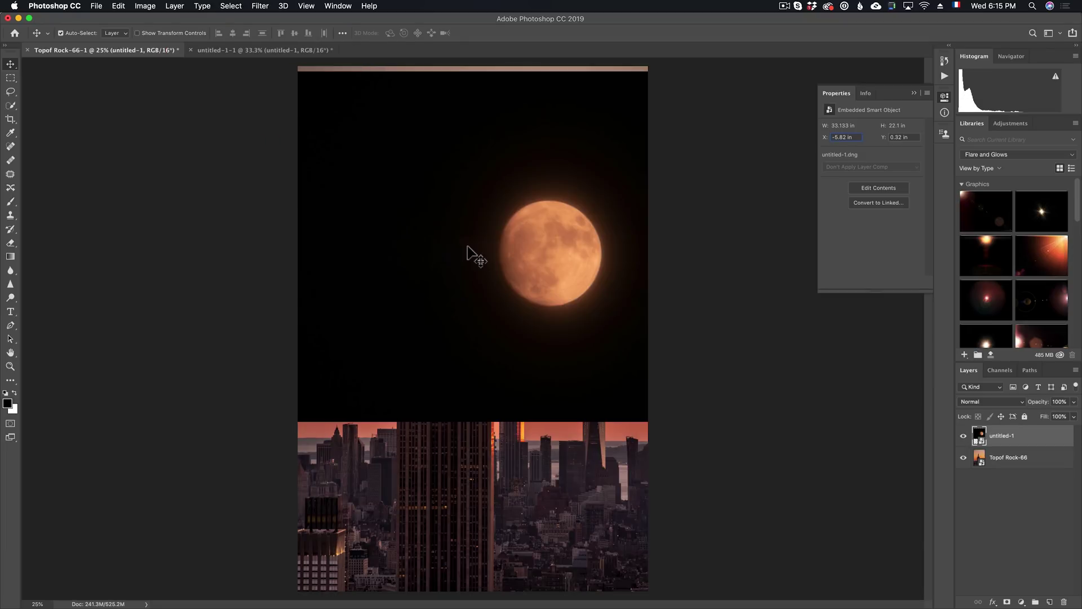
# Step: Set the moon layer's blend mode to Screen and move it to about X -9.34 in, Y 4.22 in, overlapping the tower's right edge
pyautogui.moveTo(558, 260); pyautogui.dragTo(516, 269)
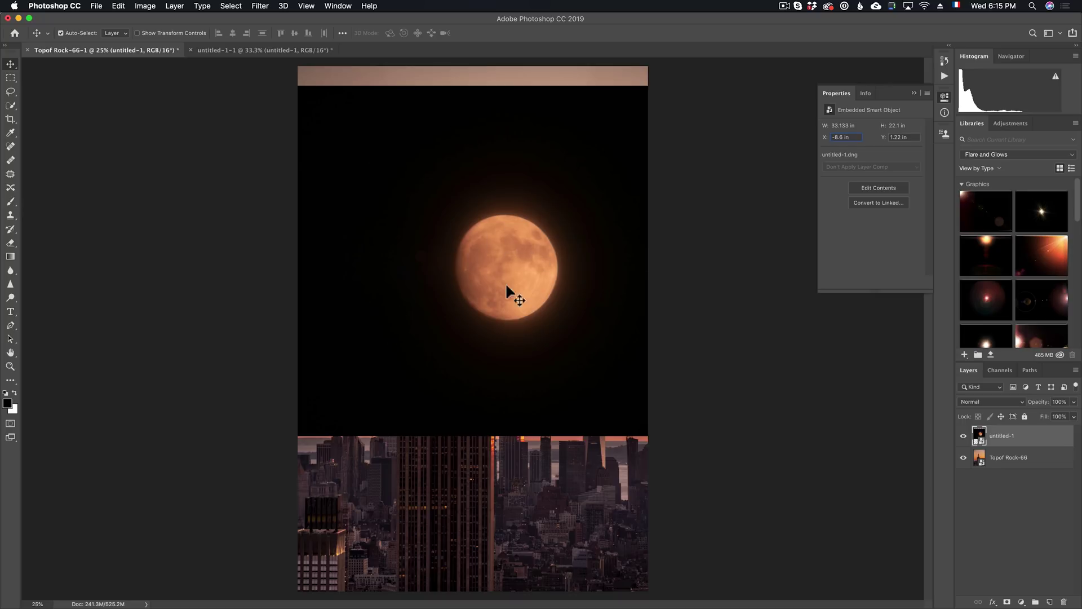
pyautogui.click(984, 401)
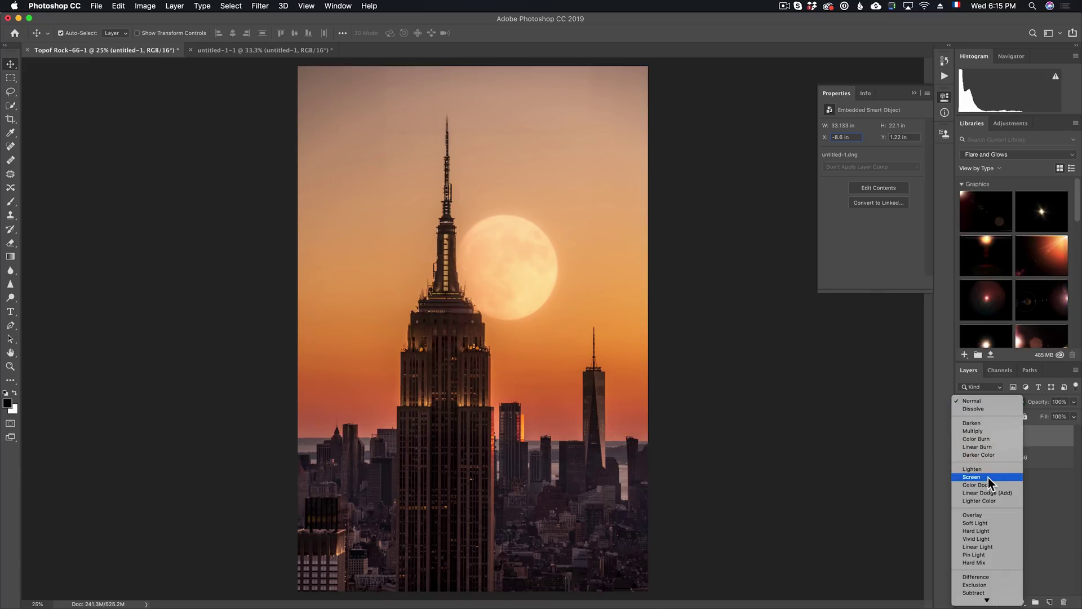
pyautogui.click(989, 478)
pyautogui.moveTo(520, 268); pyautogui.dragTo(504, 328)
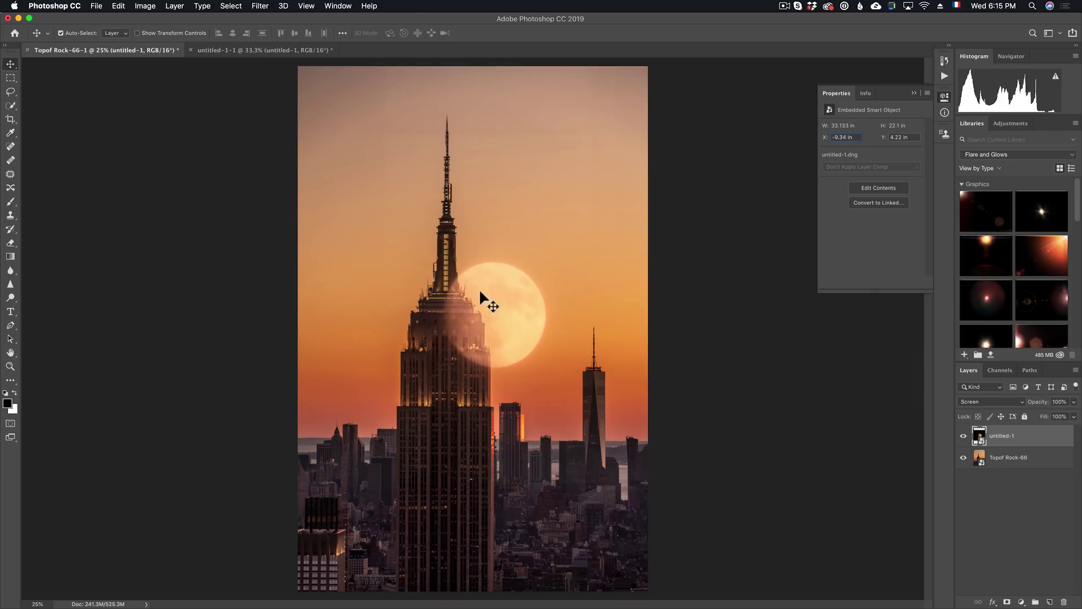
# Step: Hide the moon layer and make the Topof Rock-66 layer active, with the upper part of the tower in close view
pyautogui.click(964, 436)
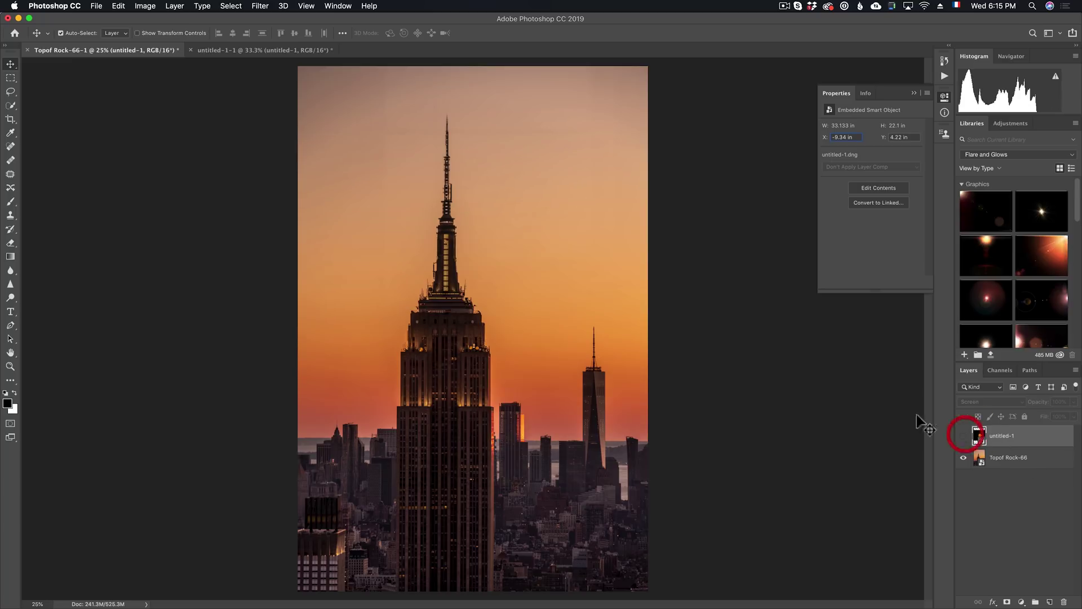
pyautogui.press('z')
pyautogui.click(469, 288)
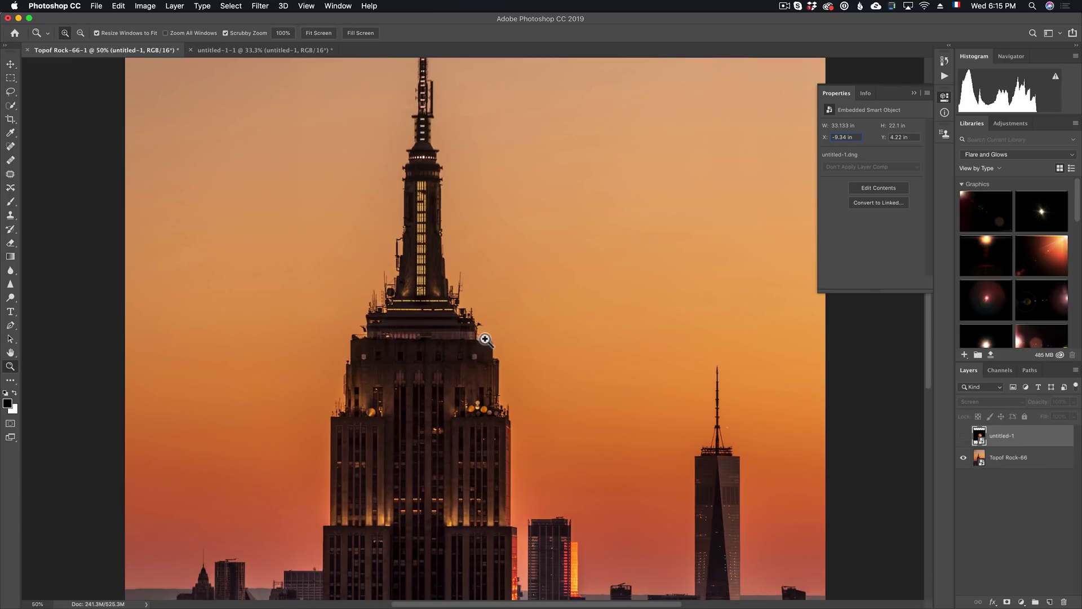
pyautogui.keyDown('alt'); pyautogui.click(448, 323); pyautogui.keyUp('alt')
pyautogui.click(447, 303)
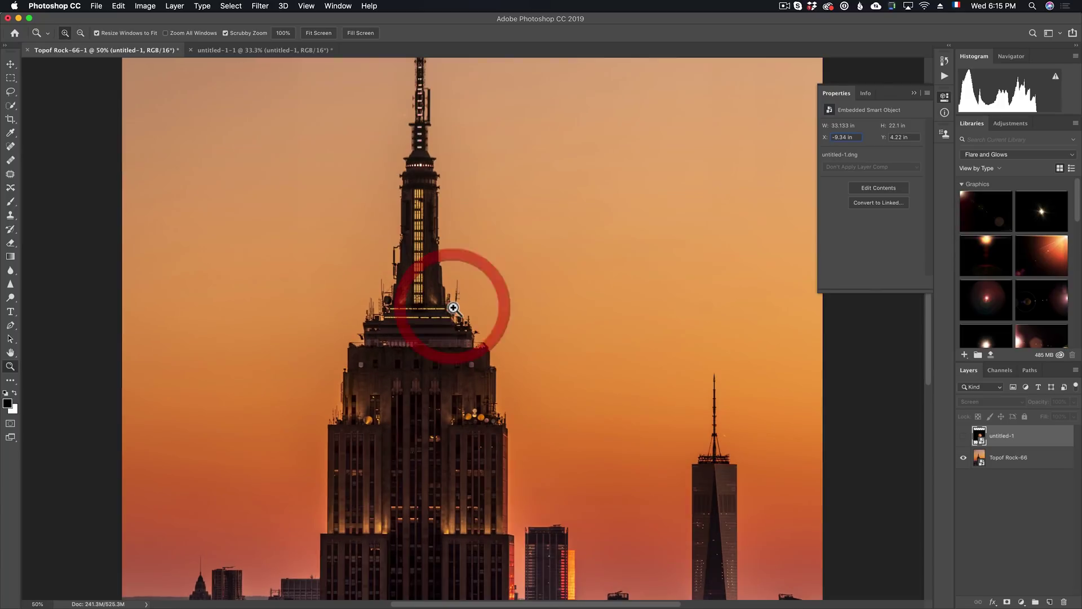
pyautogui.click(1043, 459)
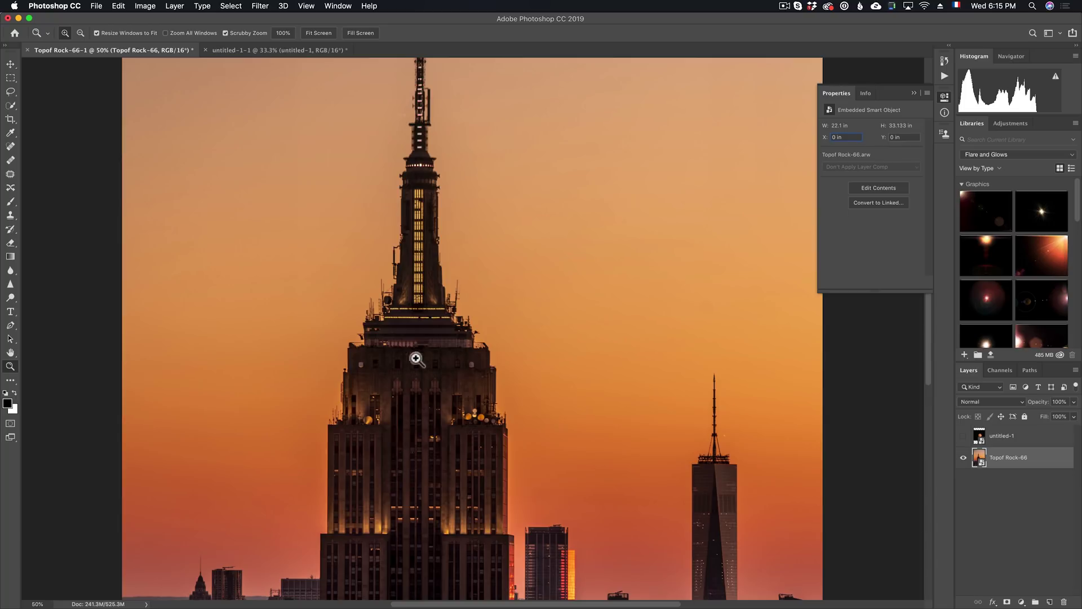
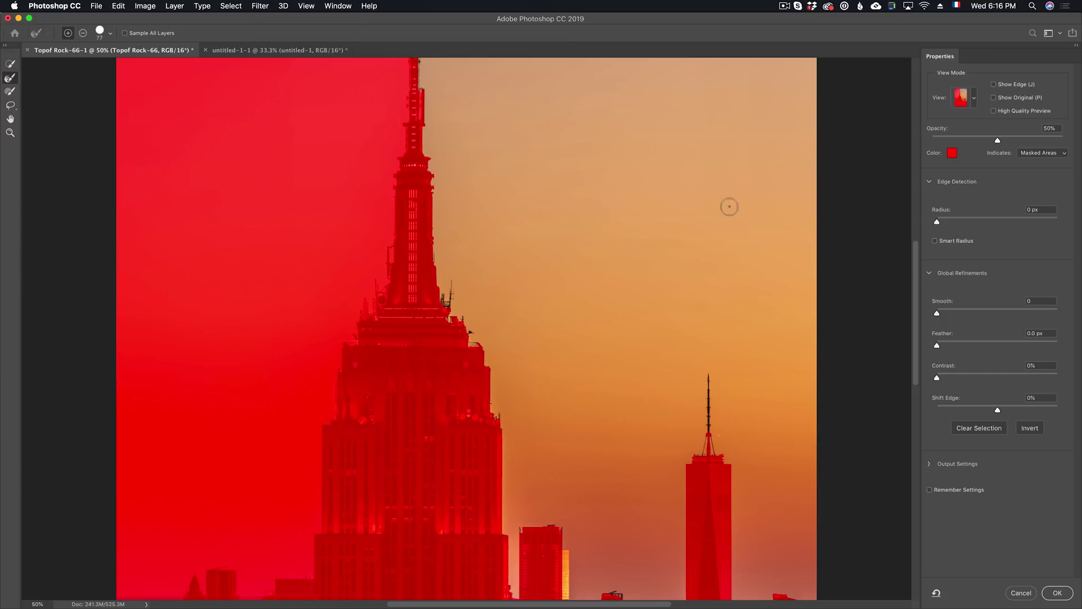
# Step: Check the sky selection in the Black & White, Onion Skin and Marching Ants views of Select and Mask, ending on Overlay
pyautogui.click(961, 97)
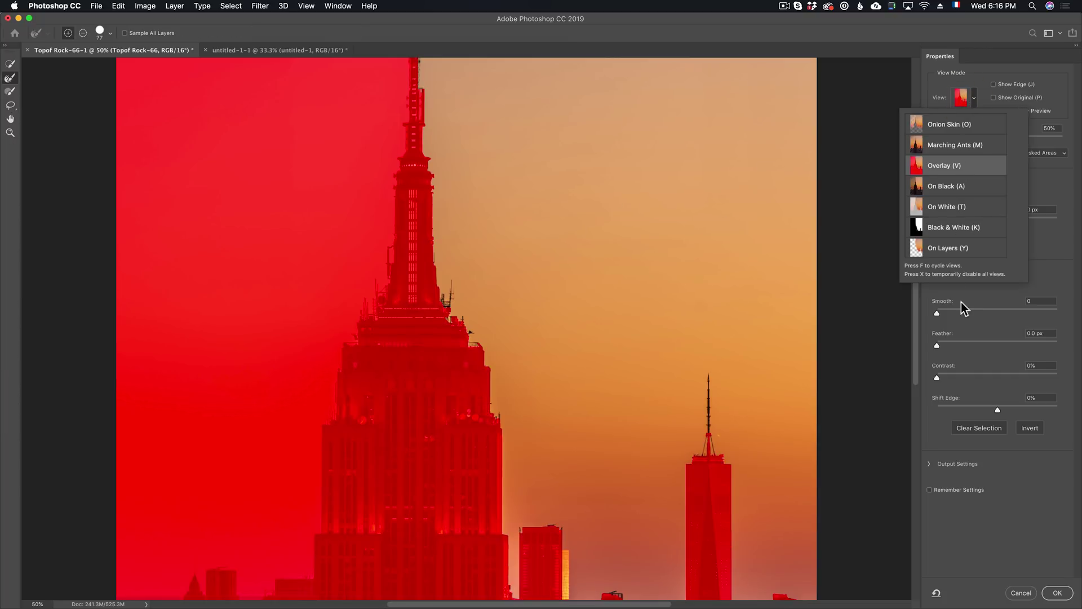
pyautogui.click(957, 232)
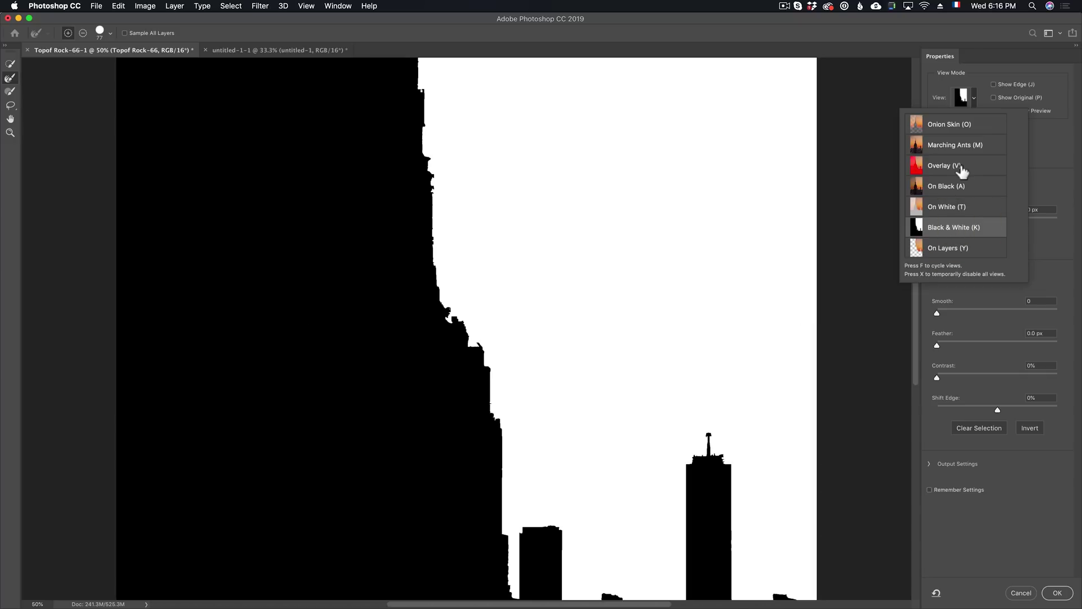
pyautogui.click(952, 126)
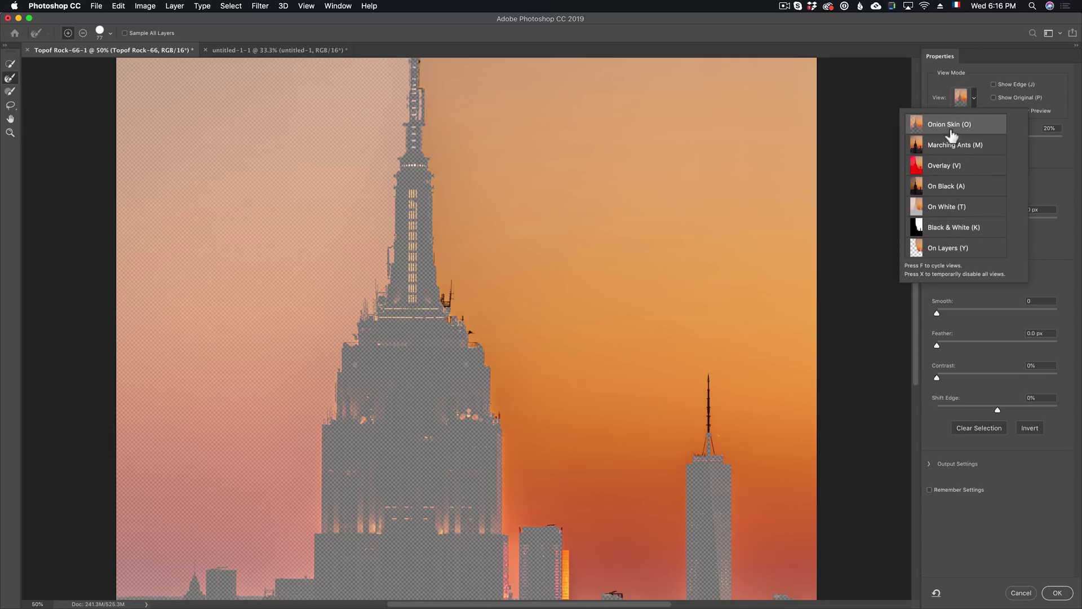
pyautogui.click(959, 149)
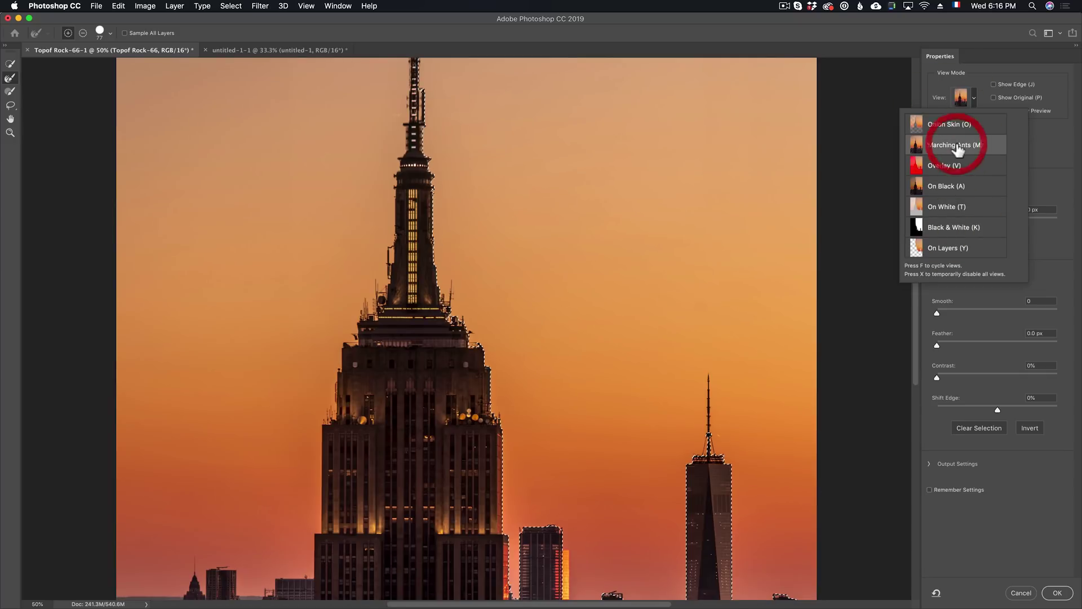
pyautogui.click(946, 168)
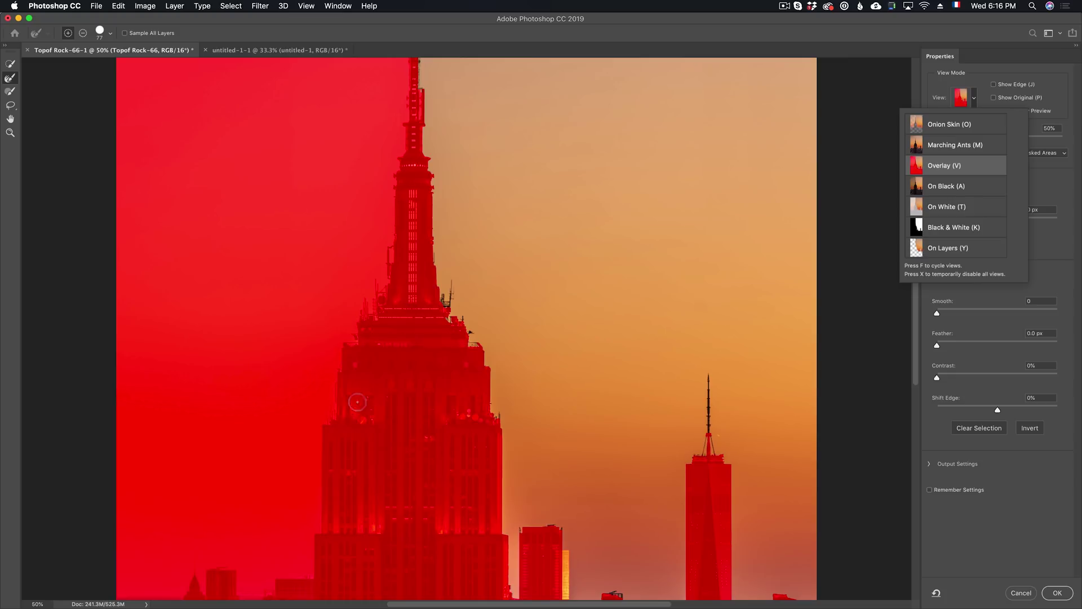
pyautogui.click(953, 231)
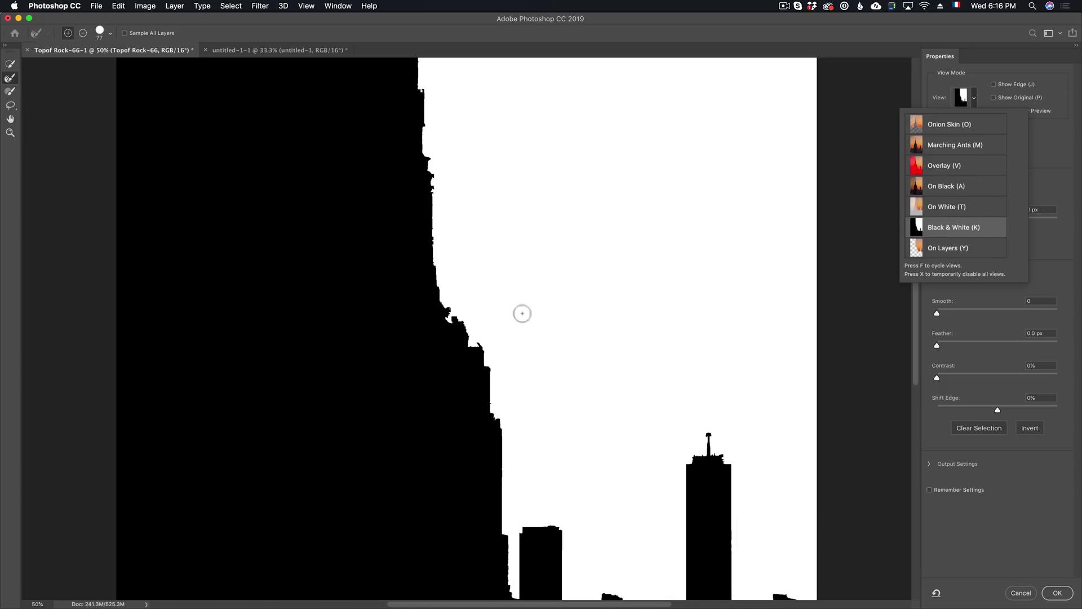
pyautogui.click(977, 166)
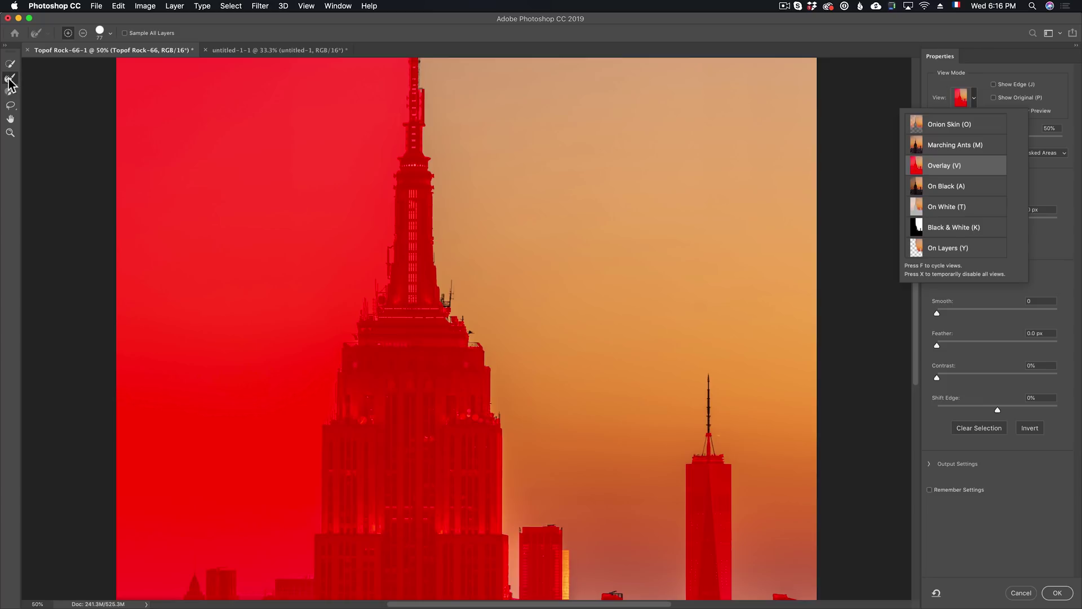
# Step: Refine the selection edge along the Empire State Building's right side and antennas with the Refine Edge Brush, and accept the selection
pyautogui.scroll(3, 9, 82)
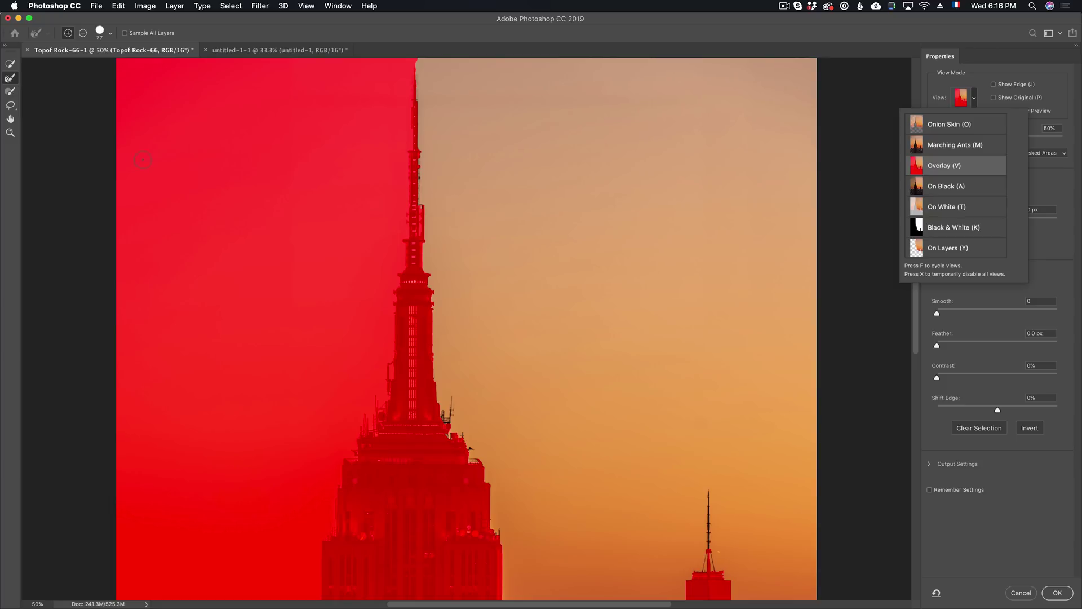
pyautogui.scroll(-1, 10, 85)
pyautogui.moveTo(480, 327); pyautogui.dragTo(491, 327)
pyautogui.moveTo(426, 384)
pyautogui.mouseDown()
pyautogui.moveTo(450, 411)
pyautogui.moveTo(448, 370)
pyautogui.moveTo(509, 523)
pyautogui.moveTo(506, 495)
pyautogui.mouseUp()
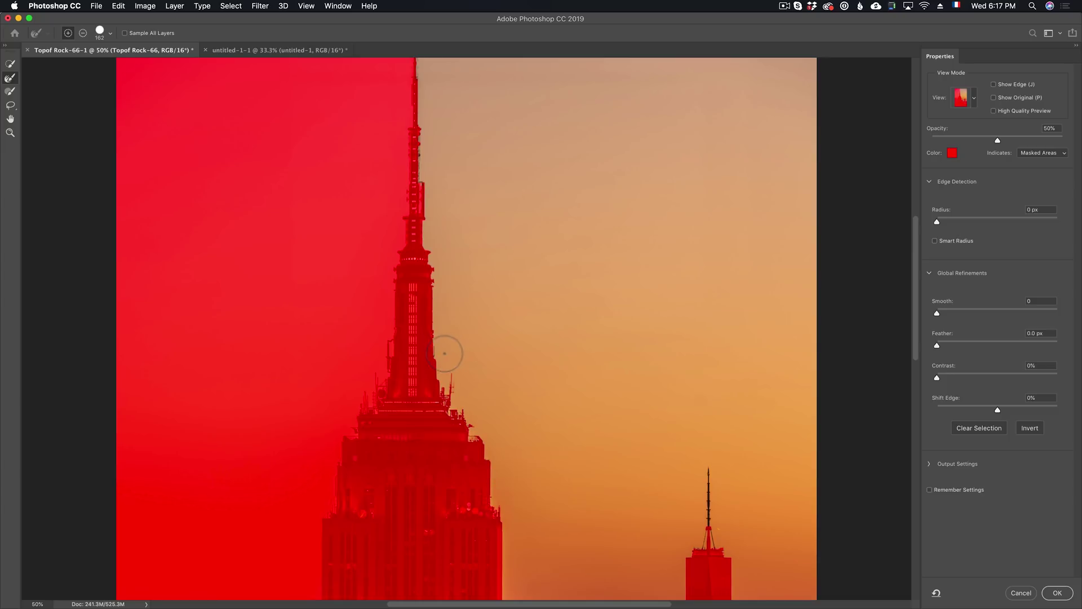
pyautogui.click(443, 351)
pyautogui.click(1058, 593)
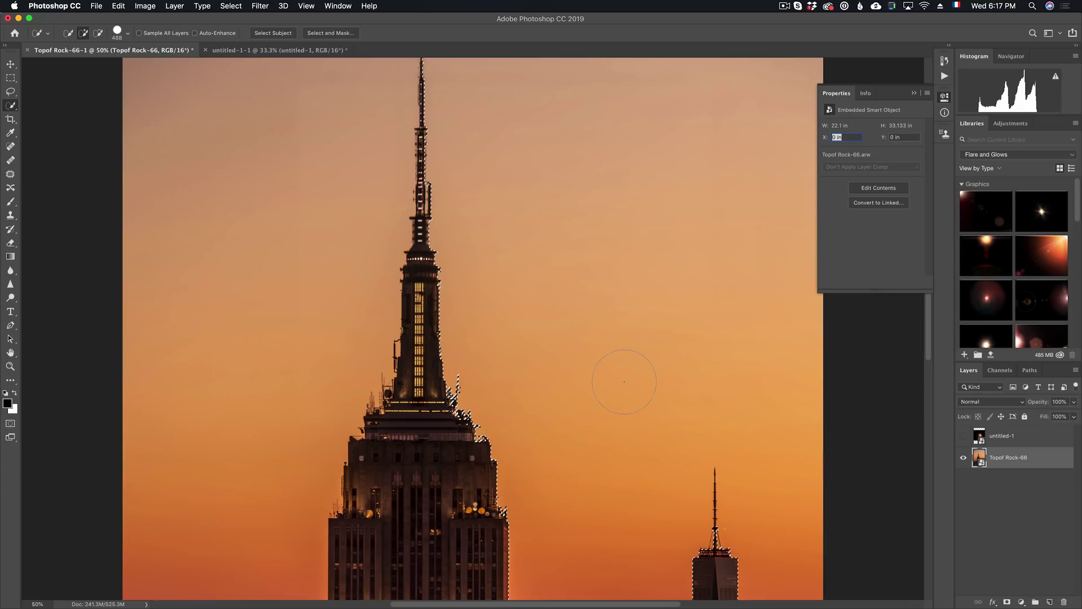
# Step: Show the moon layer again and add a layer mask to it from the sky selection
pyautogui.click(1023, 435)
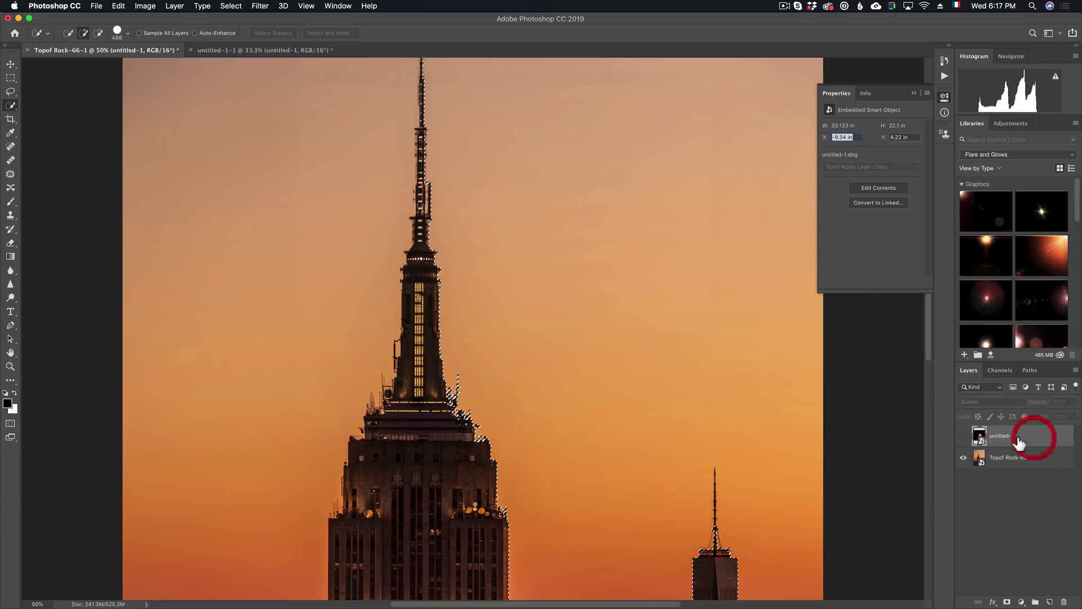
pyautogui.click(964, 437)
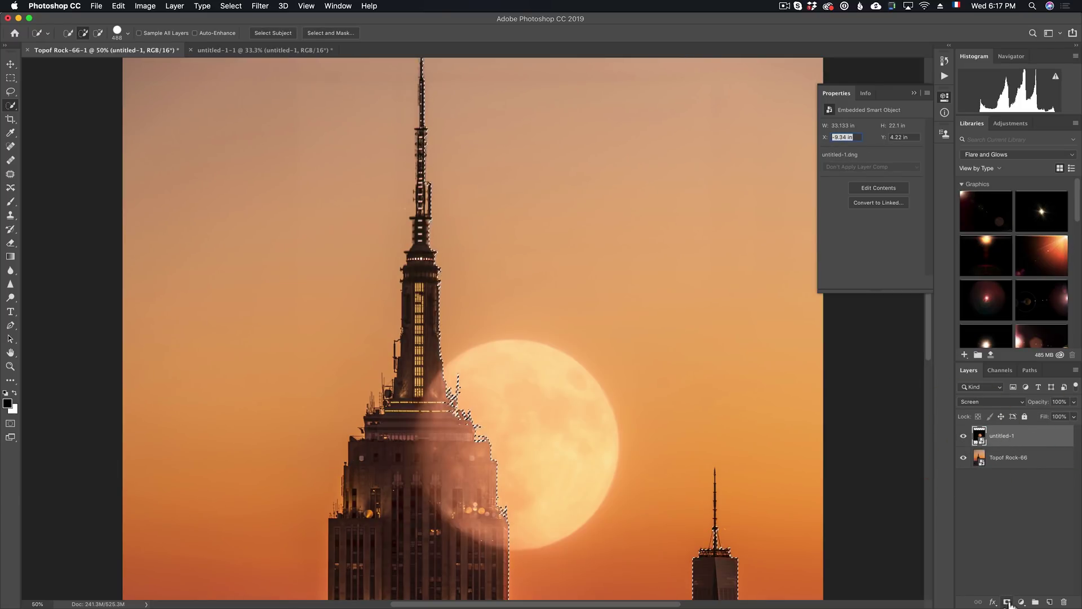
pyautogui.click(1007, 603)
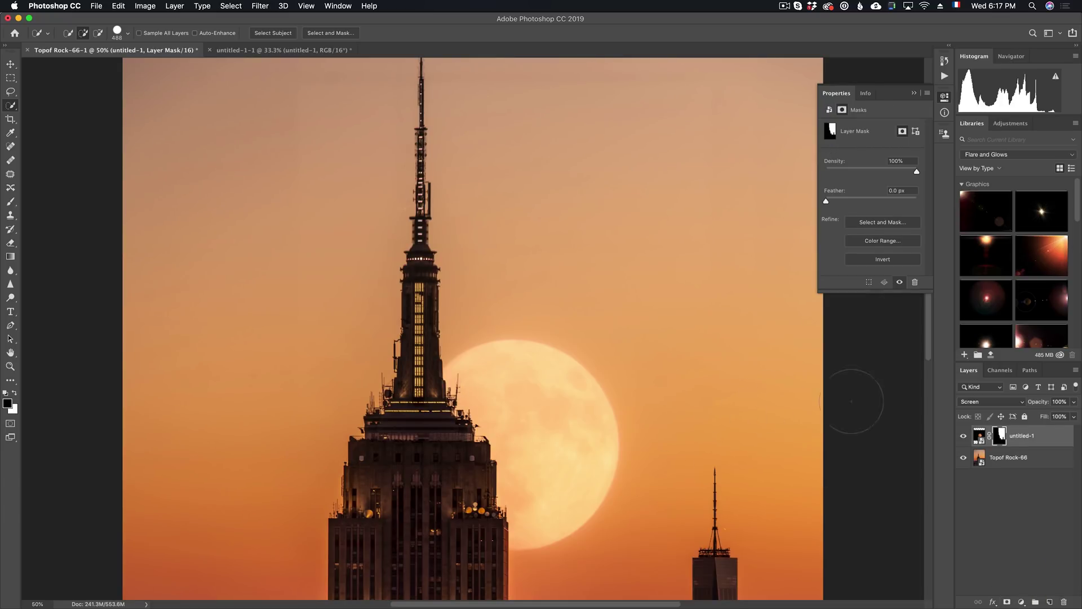
# Step: Try to move the moon to the left of the tower with its layer mask still linked, and undo the move
pyautogui.click(980, 439)
pyautogui.click(10, 63)
pyautogui.moveTo(526, 446); pyautogui.dragTo(309, 414)
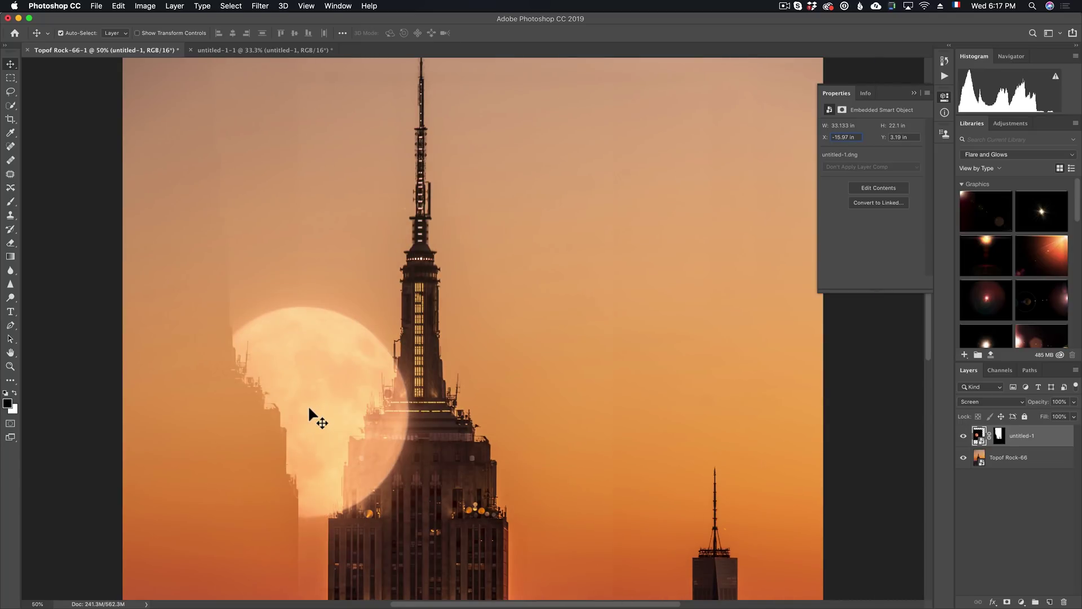
pyautogui.hotkey('ctrl', 'z')
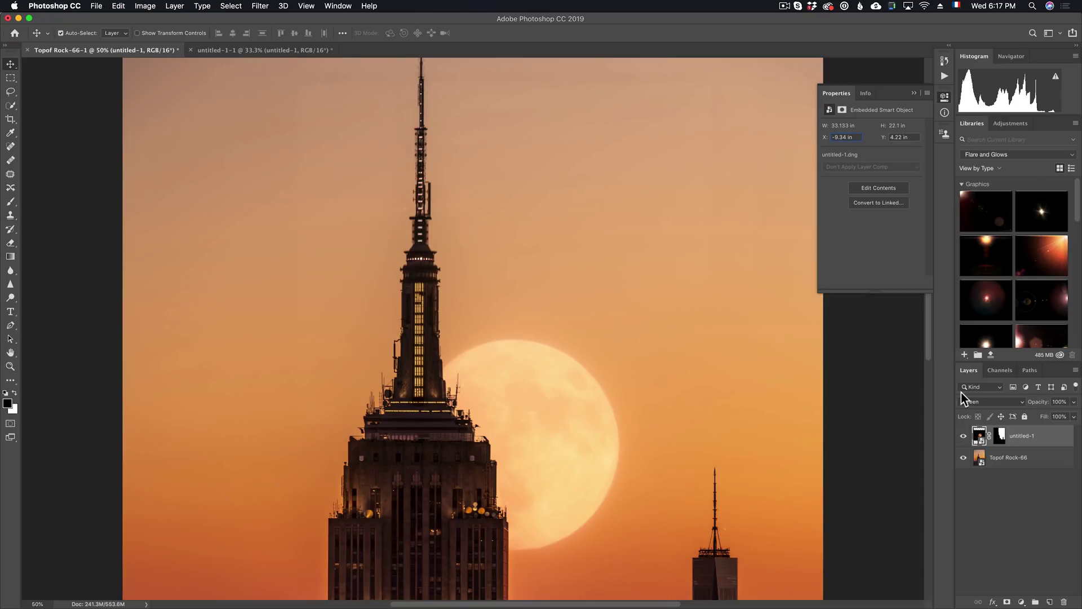
# Step: Unlink the moon layer from its mask and move the moon slightly up behind the tower, to about Y 3.09 in
pyautogui.click(991, 440)
pyautogui.moveTo(550, 405)
pyautogui.mouseDown()
pyautogui.moveTo(524, 394)
pyautogui.moveTo(500, 442)
pyautogui.moveTo(586, 420)
pyautogui.moveTo(537, 399)
pyautogui.moveTo(580, 445)
pyautogui.moveTo(560, 396)
pyautogui.mouseUp()
pyautogui.press('z')
pyautogui.keyDown('alt'); pyautogui.click(541, 379); pyautogui.keyUp('alt')
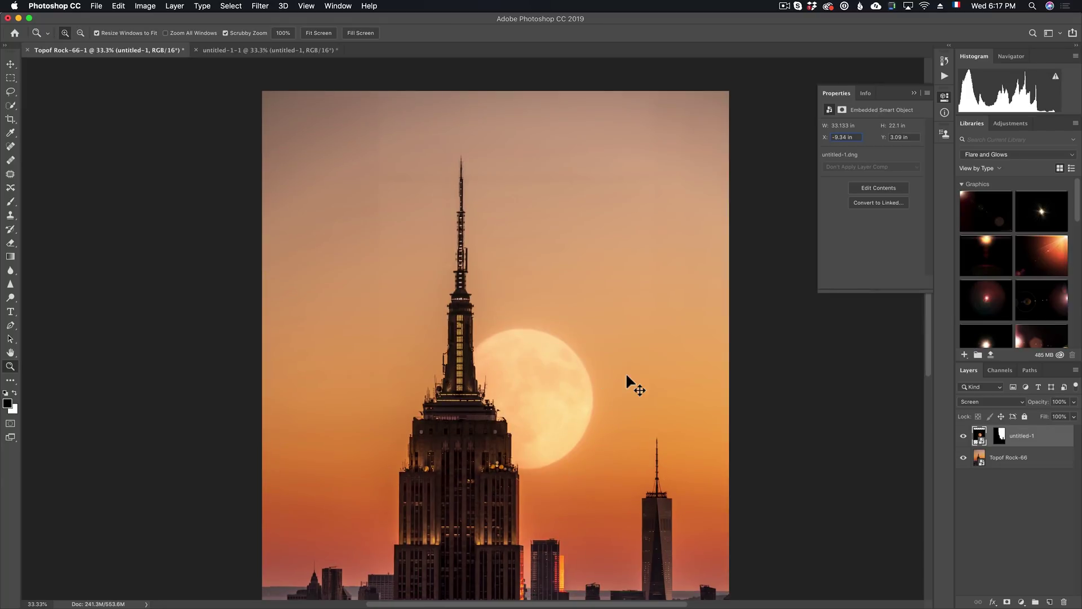
# Step: Enlarge the moon with Free Transform to about 109% width and 115% height, and bring the whole composite into view
pyautogui.press('super+t')
pyautogui.moveTo(766, 156); pyautogui.dragTo(798, 122)
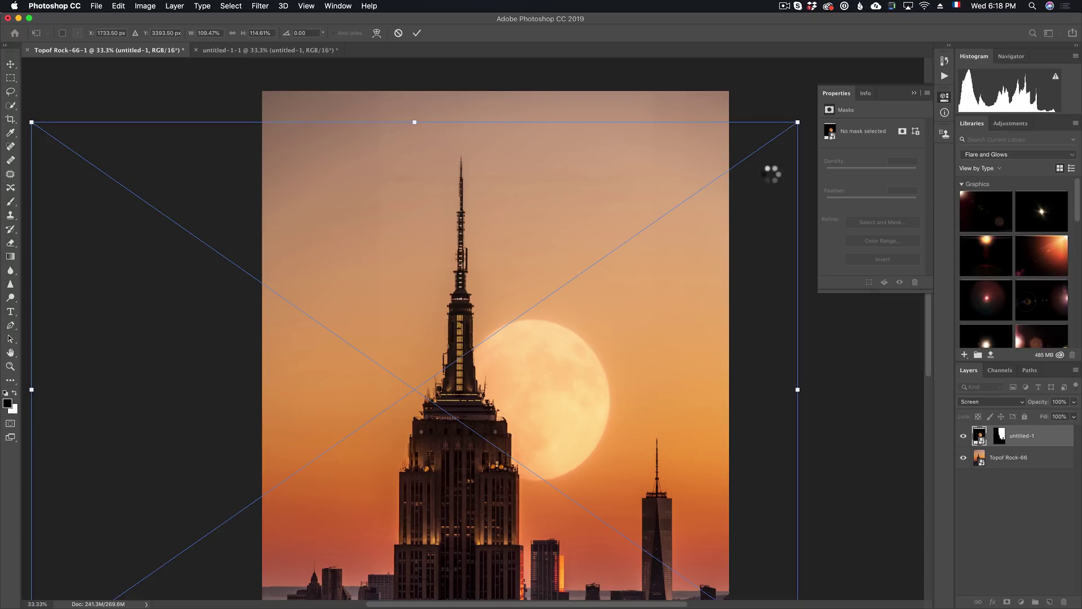
pyautogui.press('z')
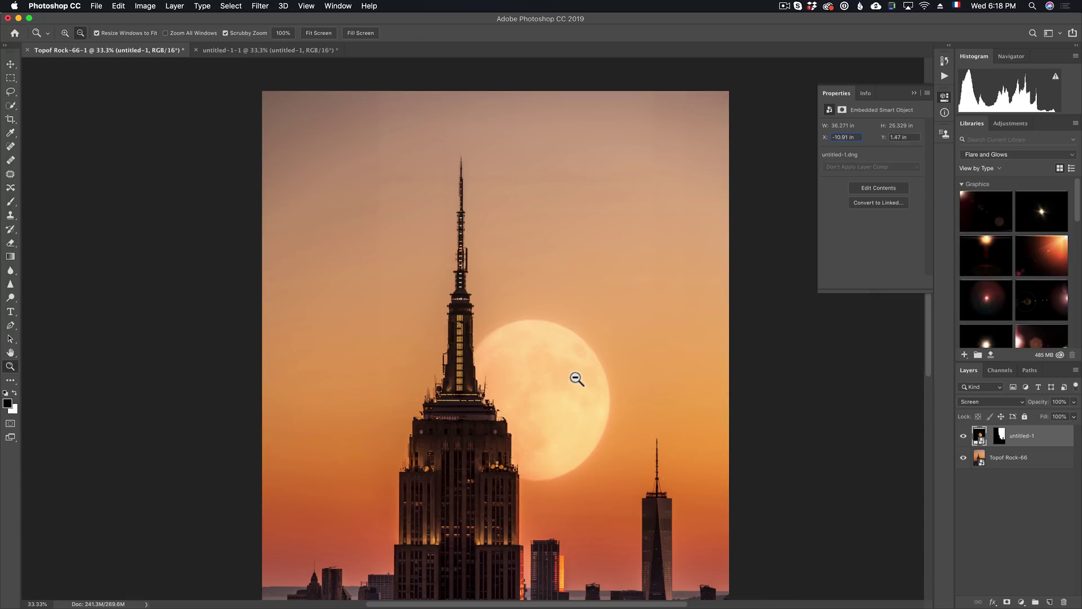
pyautogui.keyDown('alt'); pyautogui.click(577, 378); pyautogui.keyUp('alt')
pyautogui.keyDown('alt'); pyautogui.click(451, 358); pyautogui.keyUp('alt')
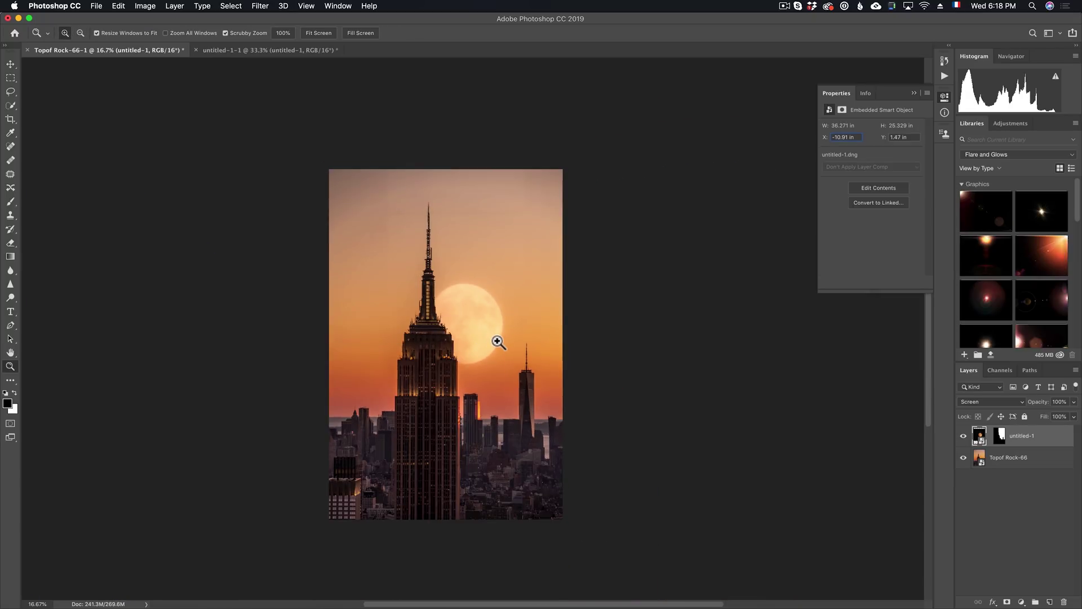
pyautogui.click(499, 343)
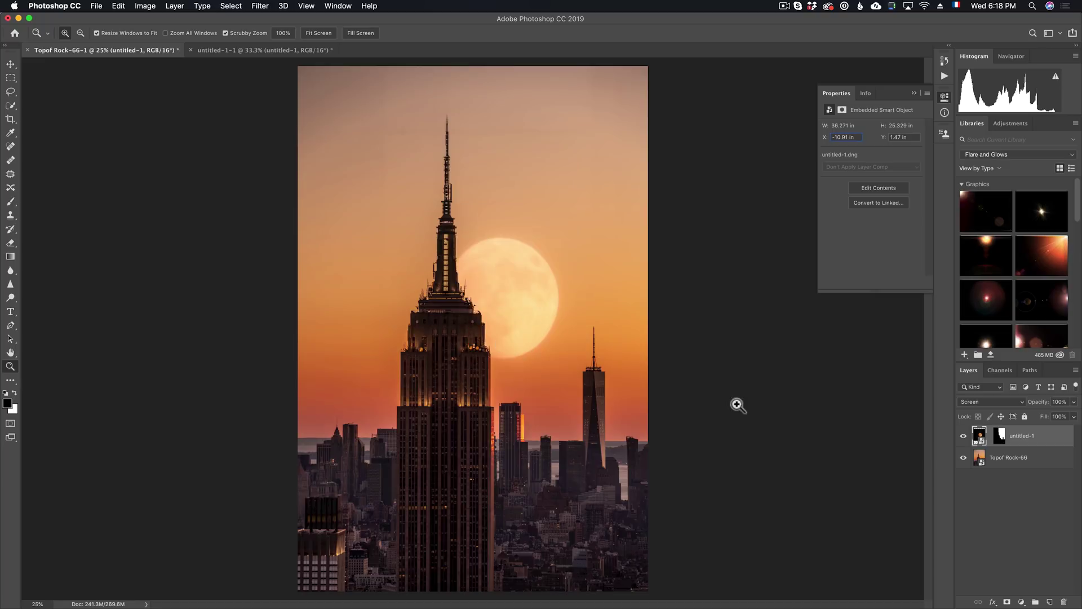
# Step: Edit the Topof Rock-66 Smart Object in Camera Raw with Contrast +47, Vibrance +18, Exposure +0.20, Temperature 7850 and Tint +40
pyautogui.click(981, 458)
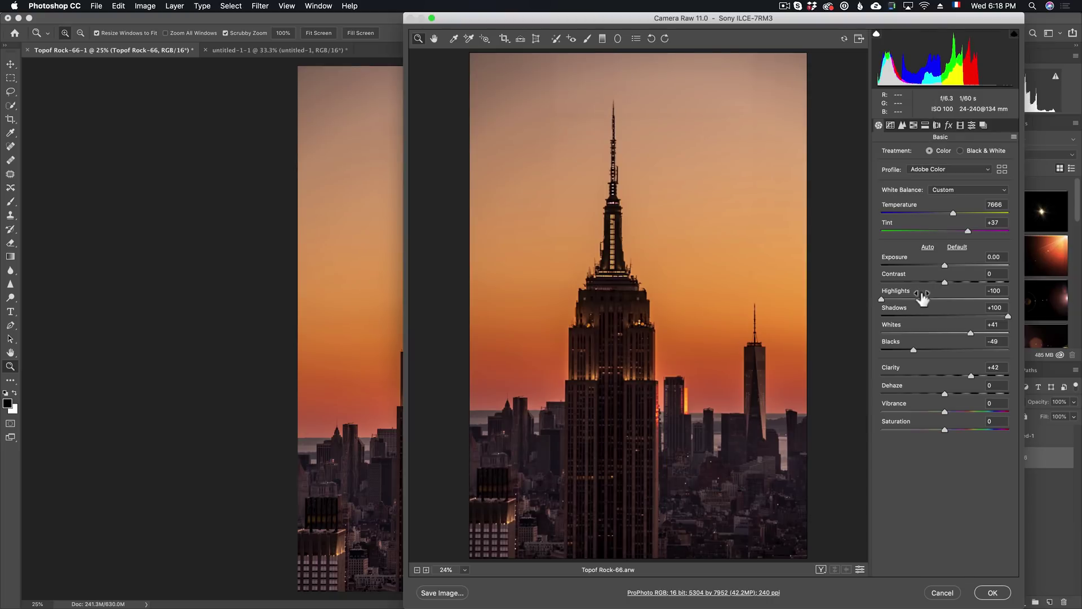
pyautogui.click(974, 282)
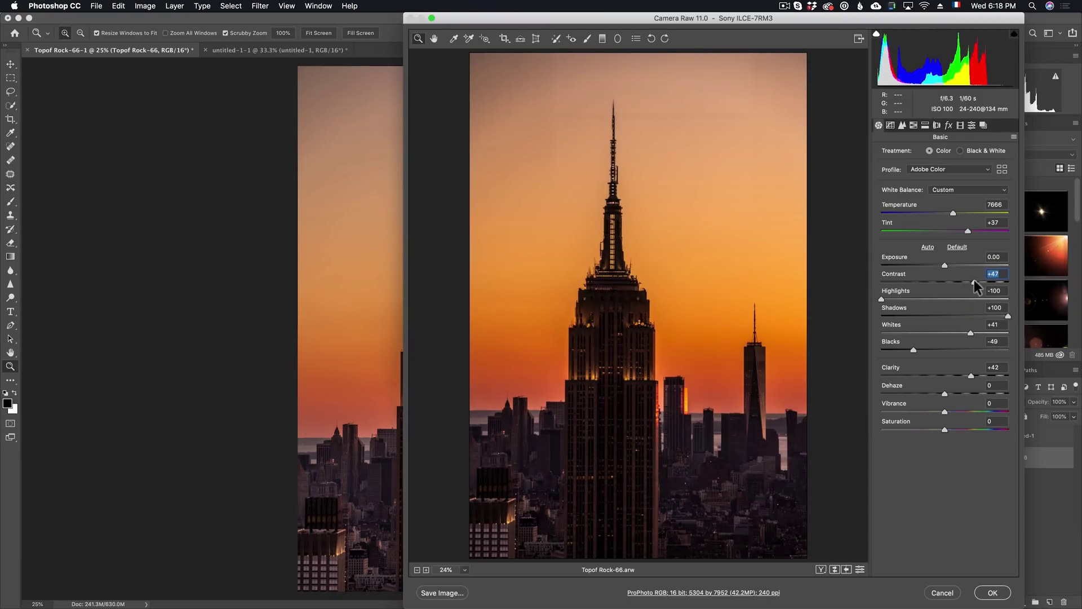
pyautogui.click(957, 412)
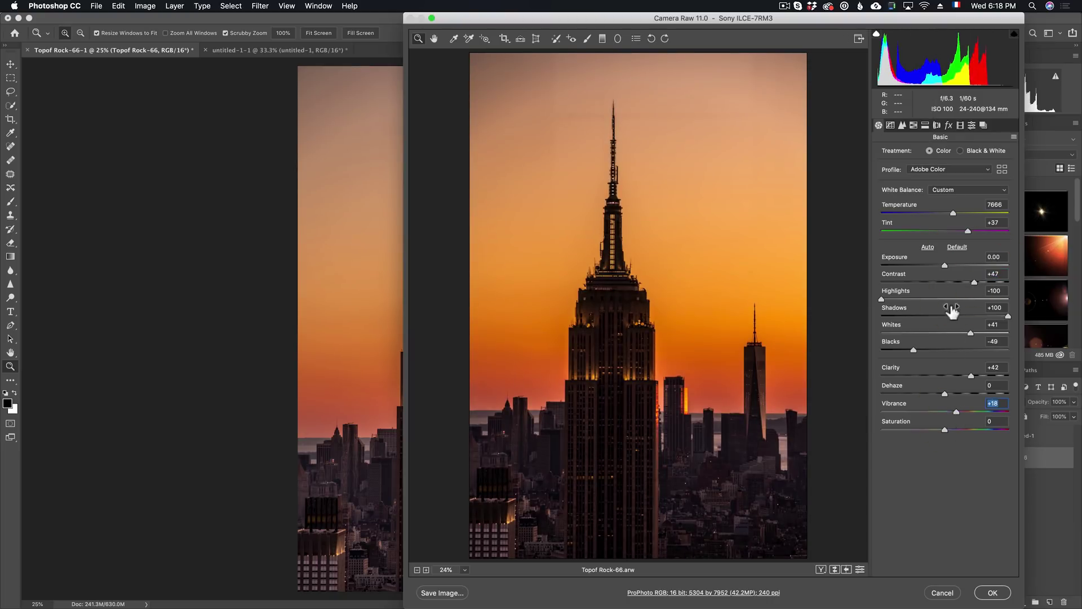
pyautogui.moveTo(946, 268); pyautogui.dragTo(949, 266)
pyautogui.moveTo(954, 212); pyautogui.dragTo(957, 214)
pyautogui.click(968, 232)
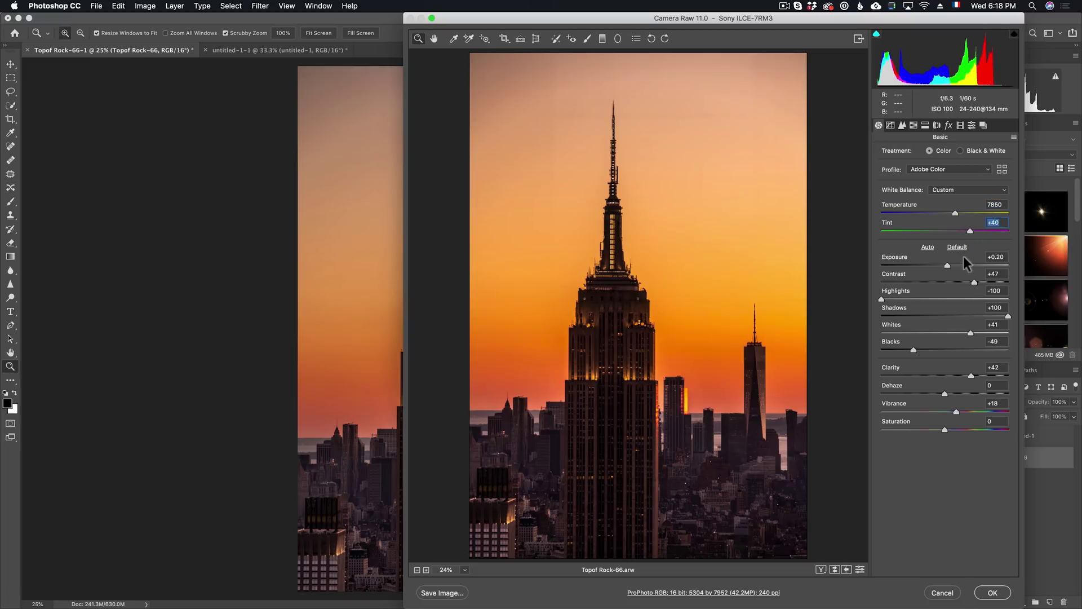
pyautogui.click(993, 592)
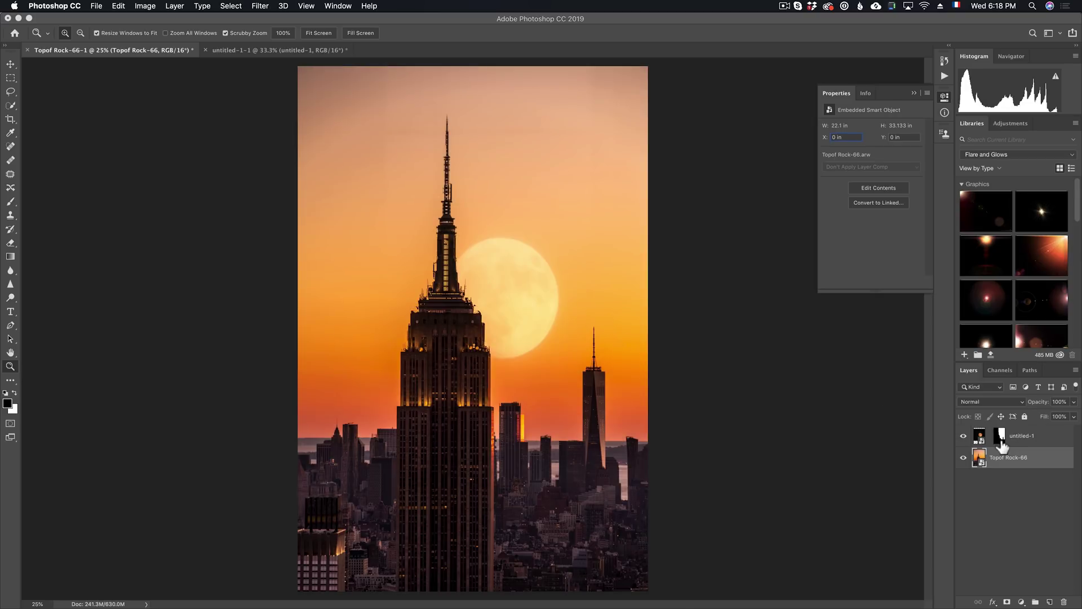
# Step: Edit the untitled-1 moon Smart Object in Camera Raw, setting Contrast to +49 and increasing Clarity
pyautogui.click(979, 435)
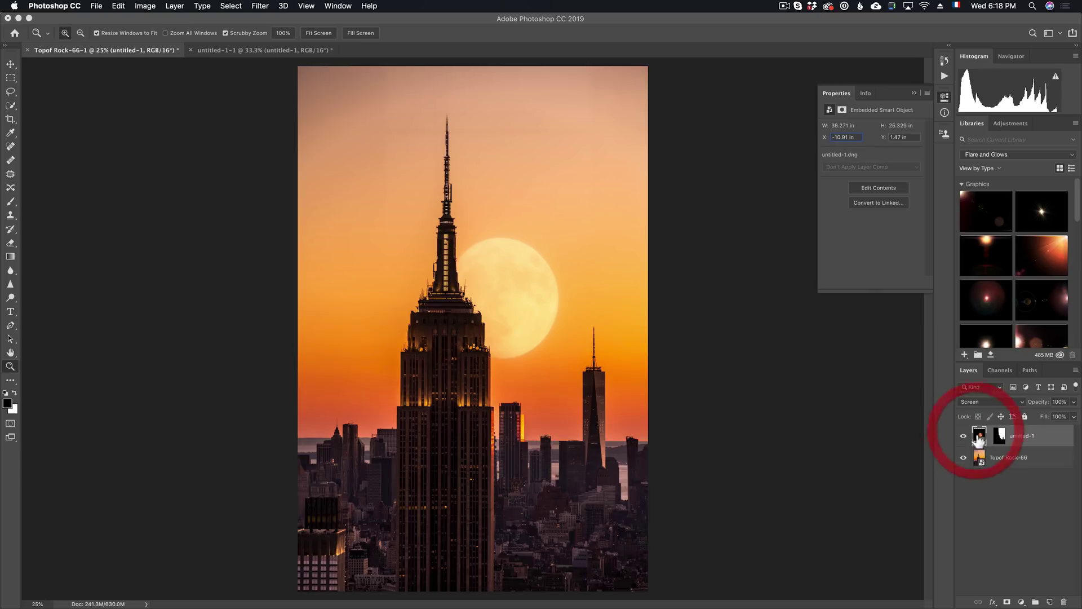
pyautogui.doubleClick(979, 436)
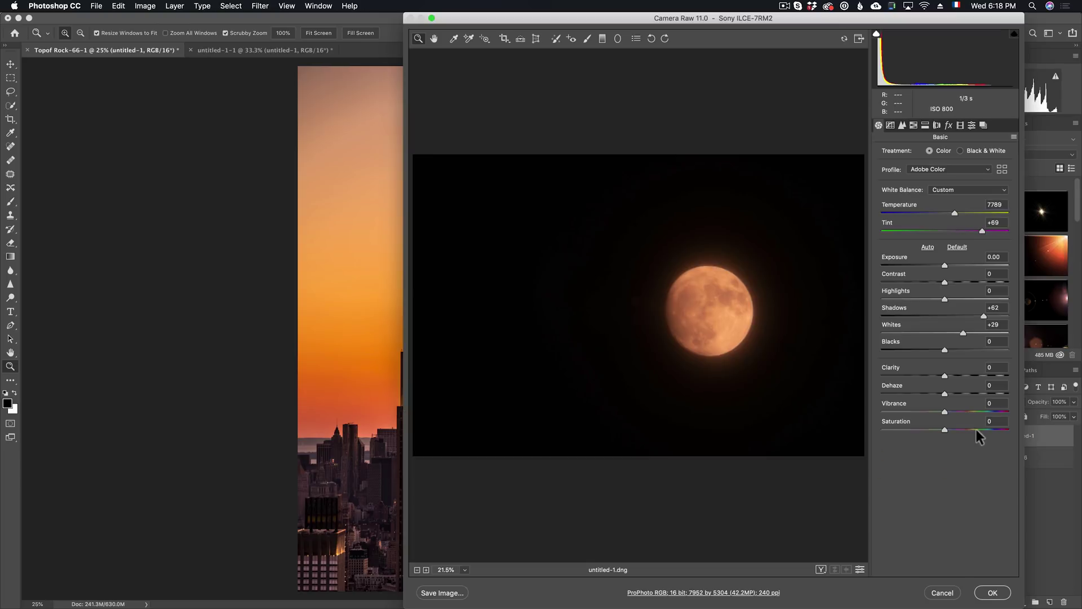
pyautogui.click(975, 282)
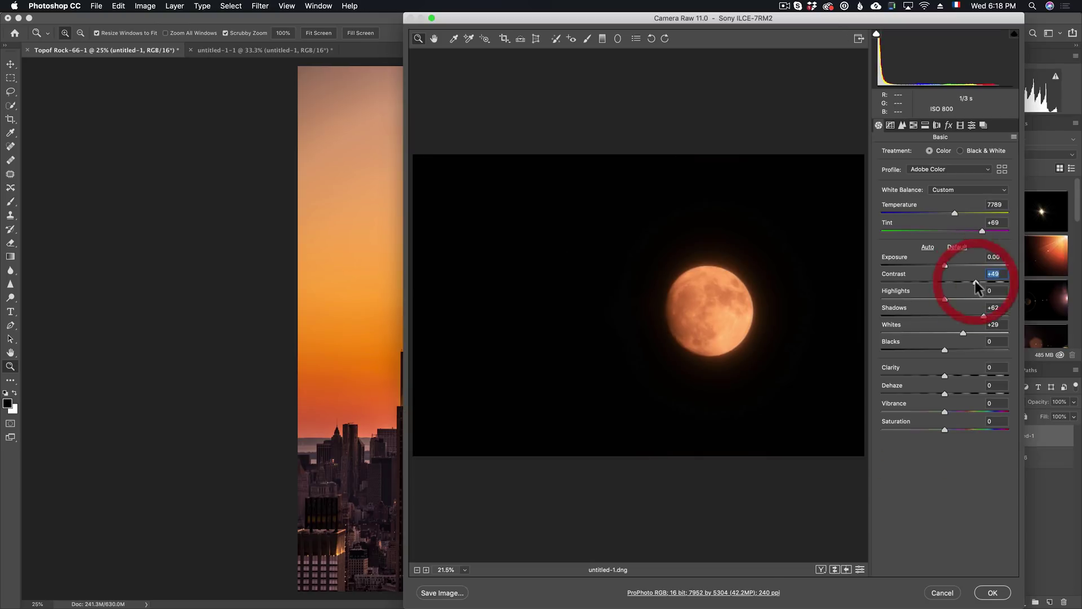
pyautogui.click(980, 375)
pyautogui.click(992, 593)
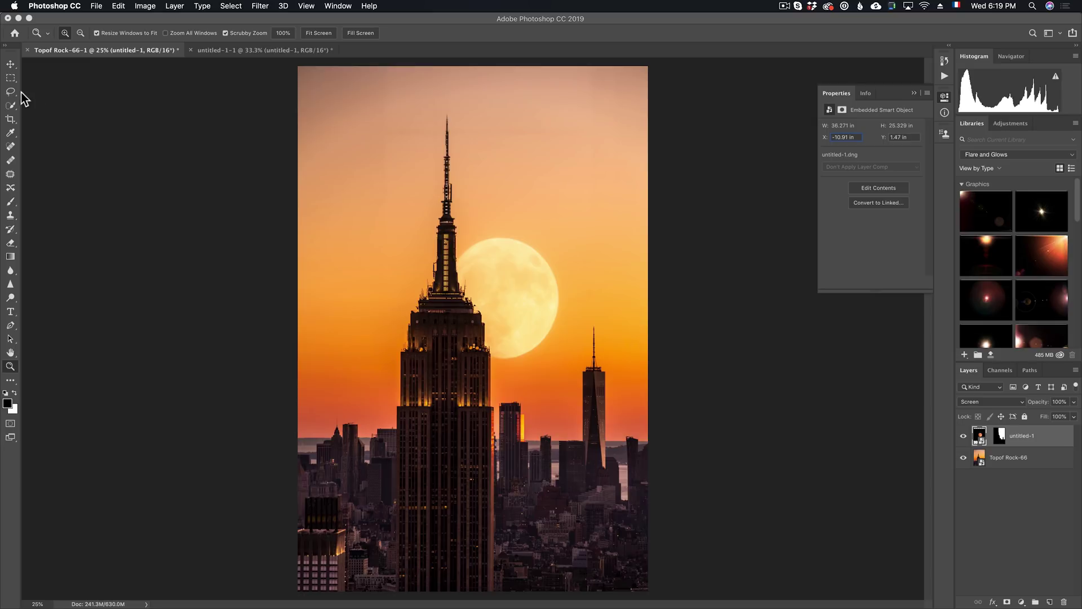
# Step: Crop the composite at a 4:5 ratio around the Empire State Building's upper part and the moon, cutting off most of the lower cityscape
pyautogui.press('c')
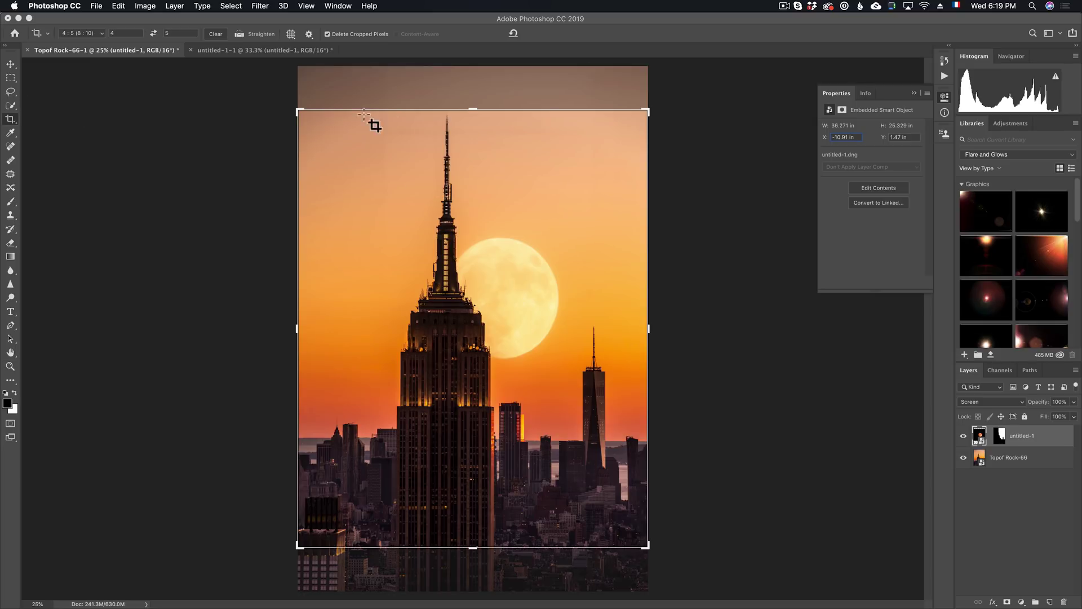
pyautogui.click(216, 34)
pyautogui.click(299, 547)
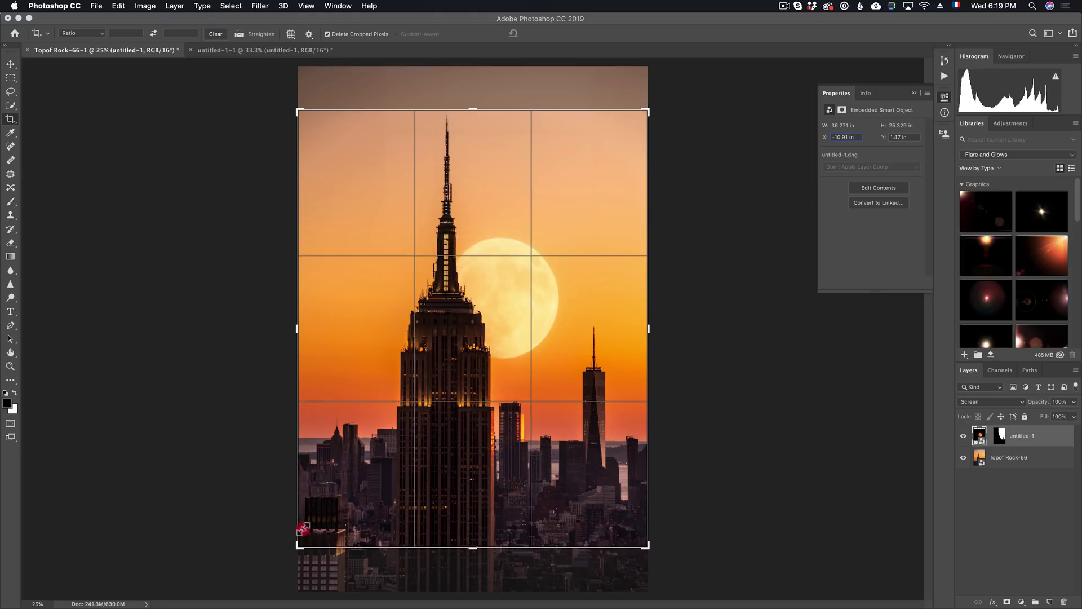
pyautogui.click(473, 544)
pyautogui.click(605, 356)
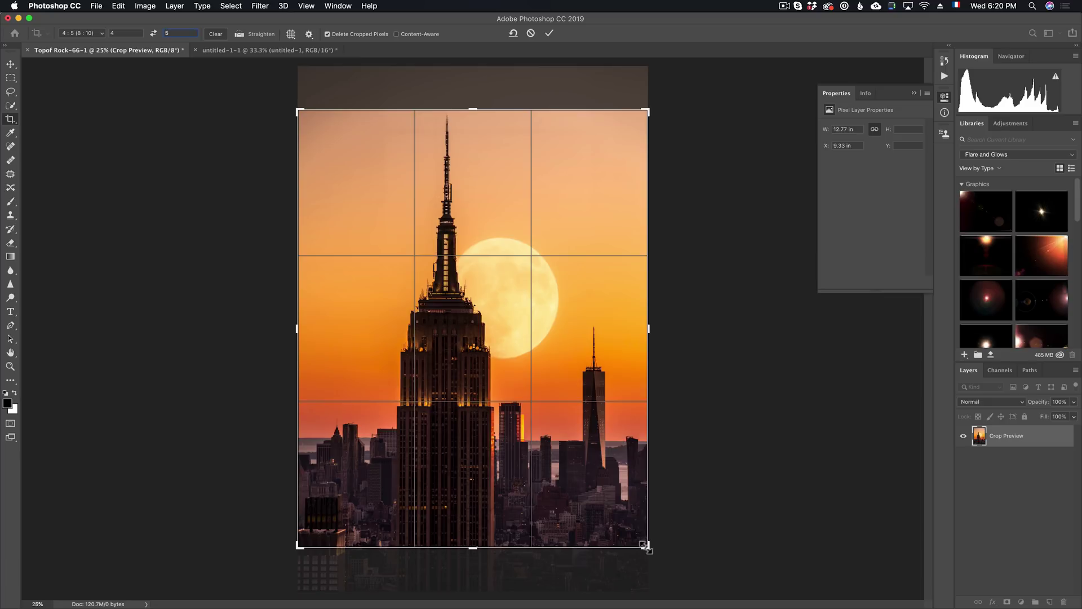
pyautogui.moveTo(474, 547); pyautogui.dragTo(472, 502)
pyautogui.moveTo(459, 423)
pyautogui.mouseDown()
pyautogui.moveTo(434, 423)
pyautogui.moveTo(442, 431)
pyautogui.mouseUp()
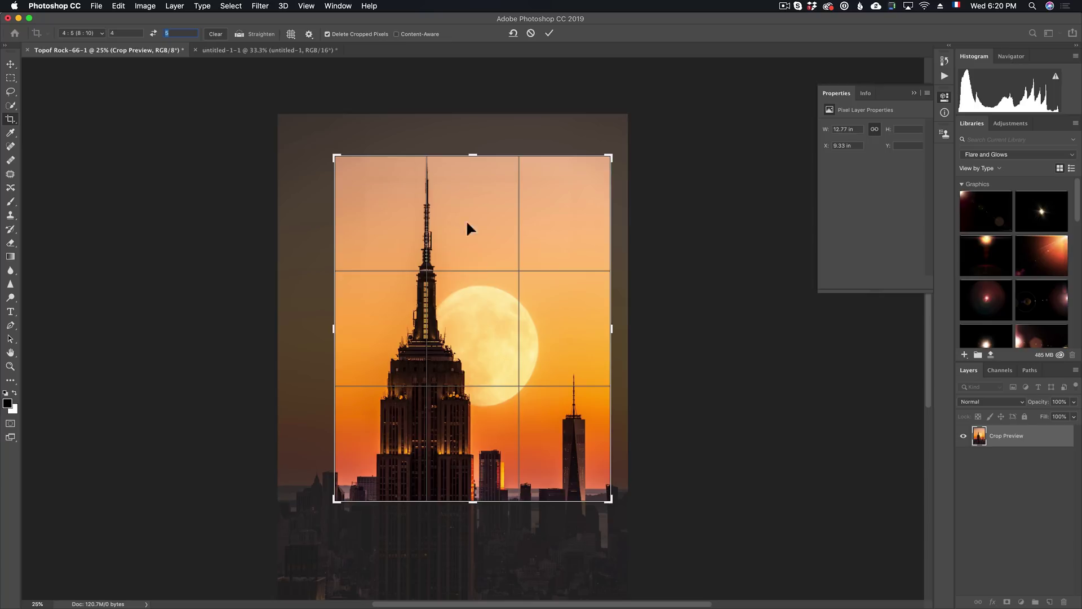
pyautogui.moveTo(447, 399); pyautogui.dragTo(449, 403)
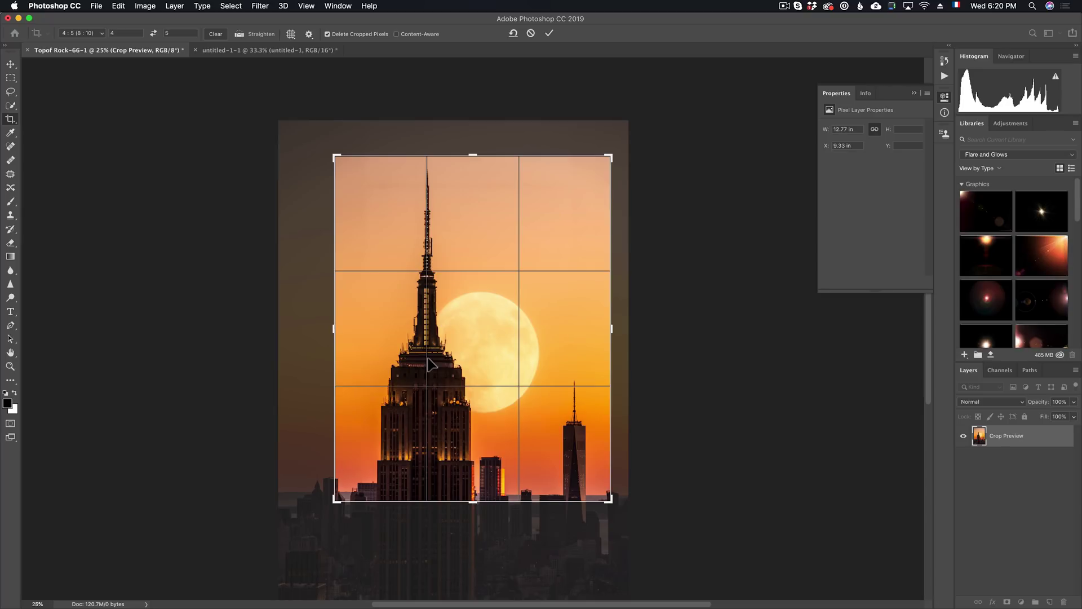
pyautogui.press('Return')
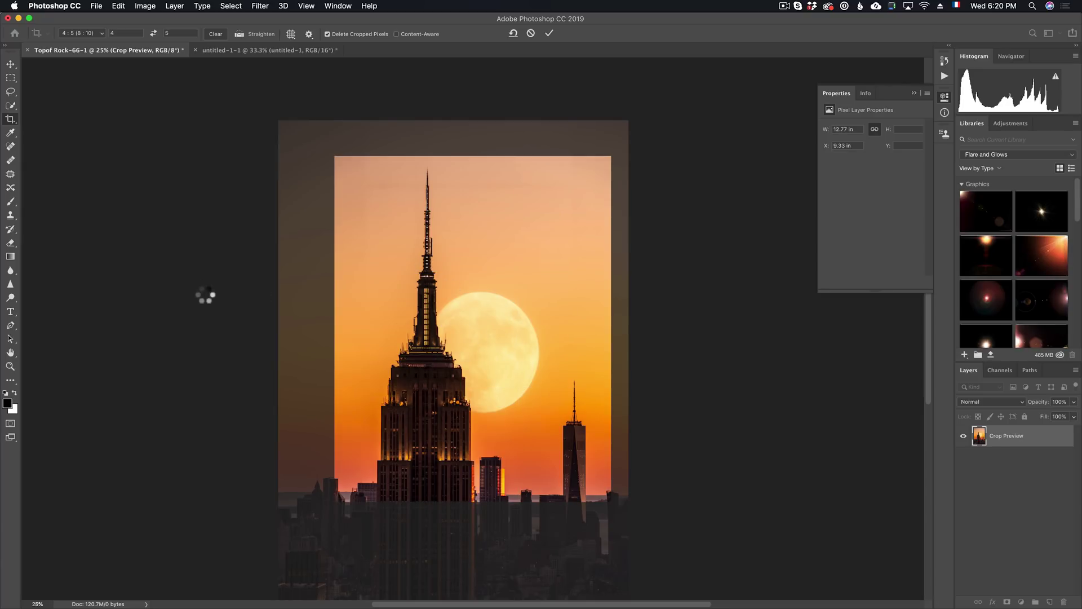
# Step: Switch to Lightroom to examine the shooting information of Topof Rock-66.arw, and return to Photoshop
pyautogui.press('super+Tab')
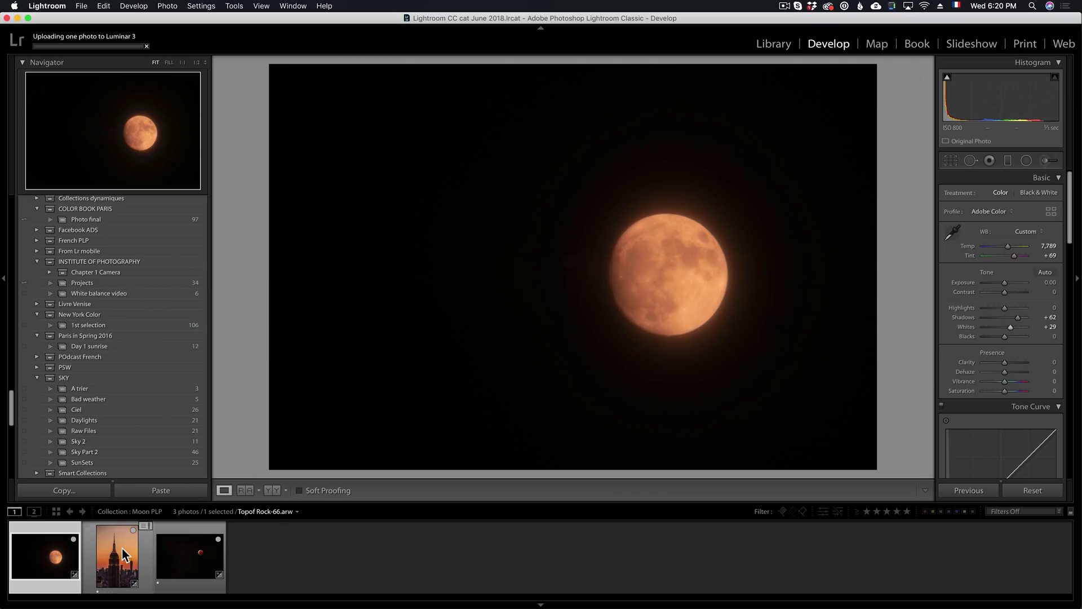
pyautogui.click(118, 550)
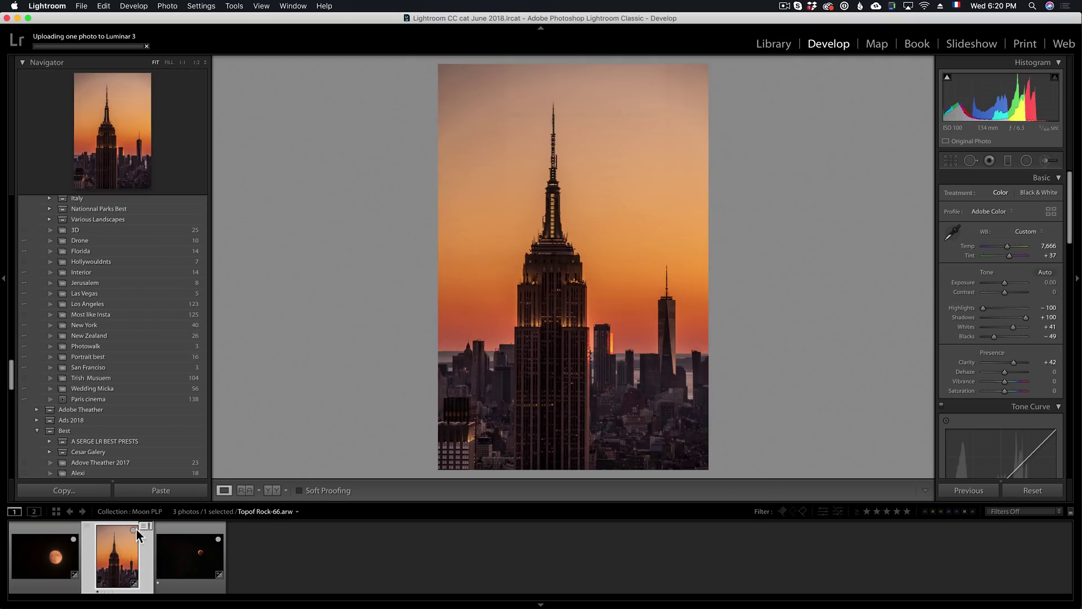
pyautogui.press('i')
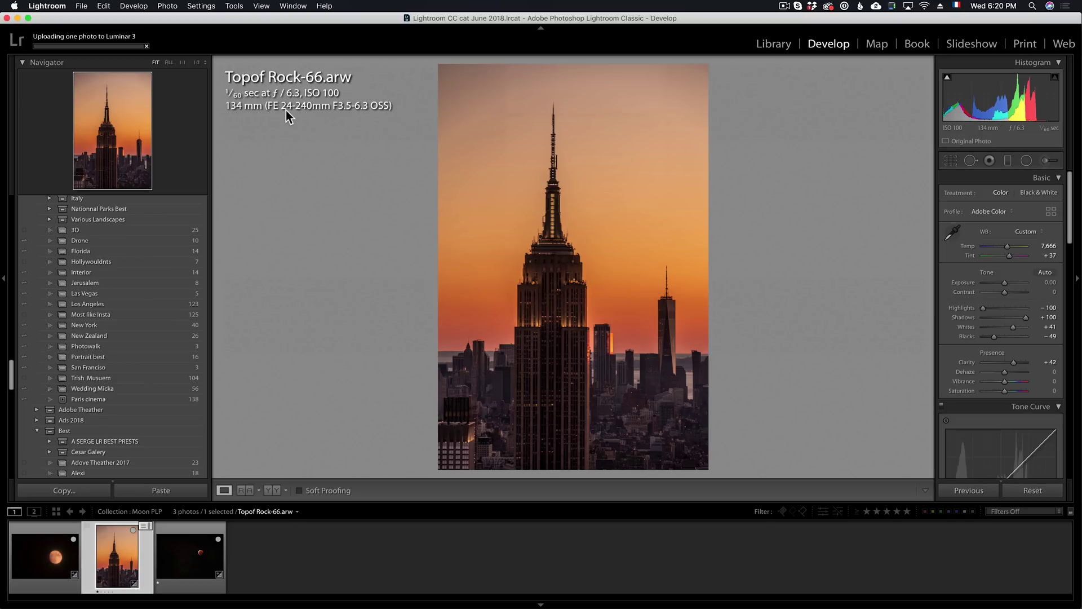
pyautogui.press('super+Tab')
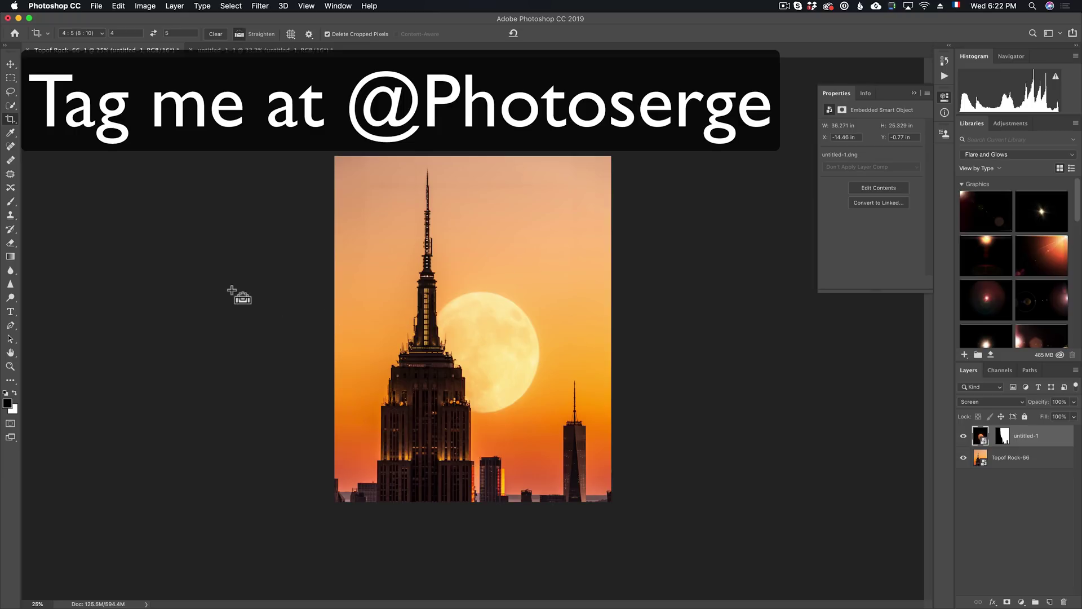
# Step: Switch to Google Chrome to compare with the published Instagram supermoon composite, and return to Photoshop
pyautogui.press('super+Tab')
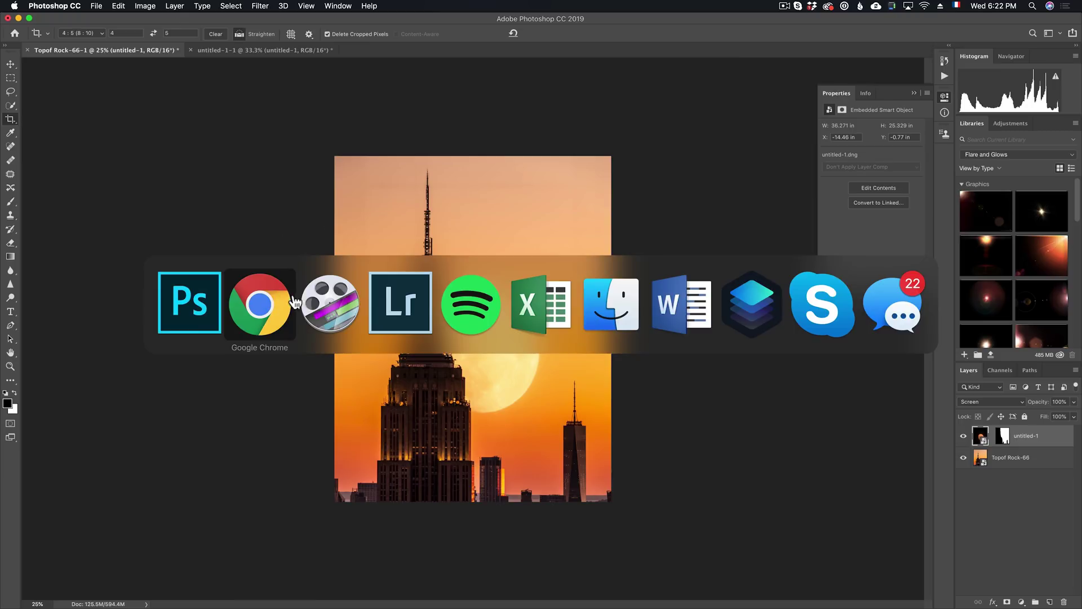
pyautogui.click(293, 305)
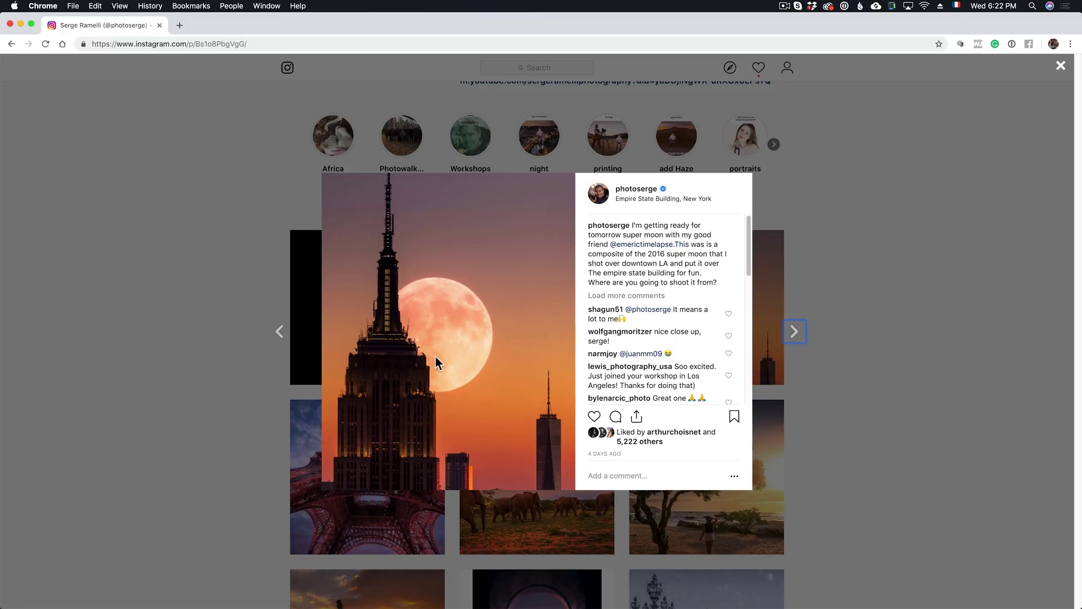
pyautogui.press('super+Tab')
pyautogui.click(271, 313)
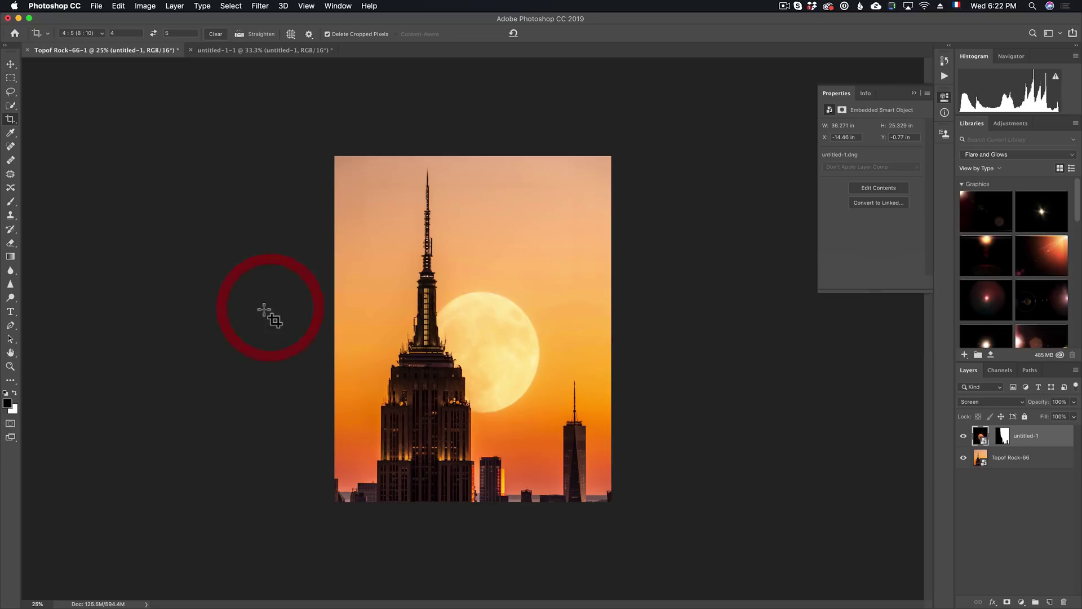
# Step: Tighten the 4:5 crop around the tower and moon, trimming more of the skyline below
pyautogui.moveTo(321, 159); pyautogui.dragTo(812, 533)
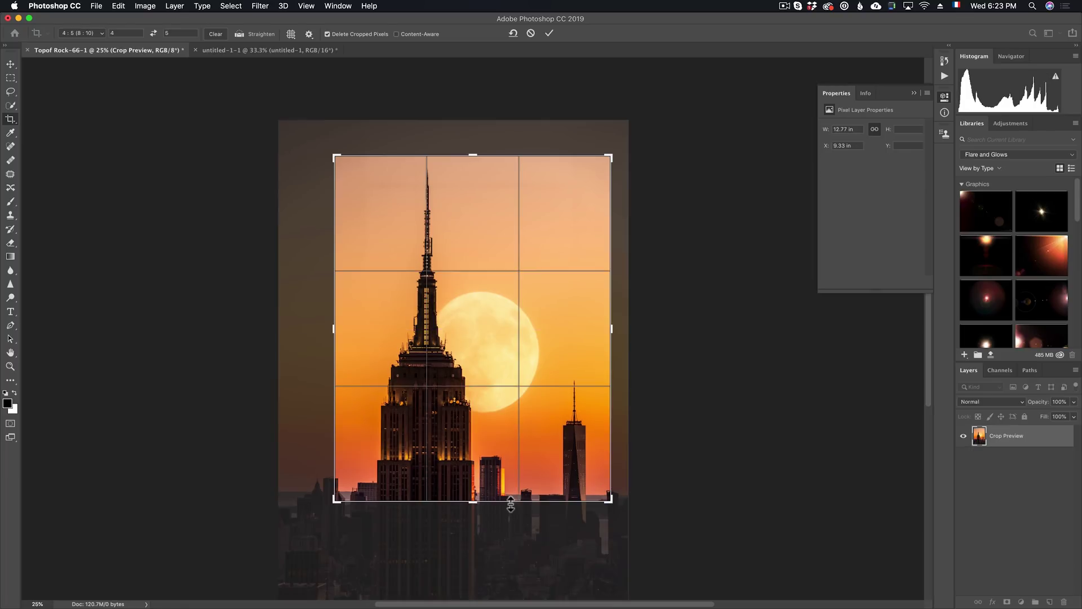
pyautogui.moveTo(474, 501); pyautogui.dragTo(475, 491)
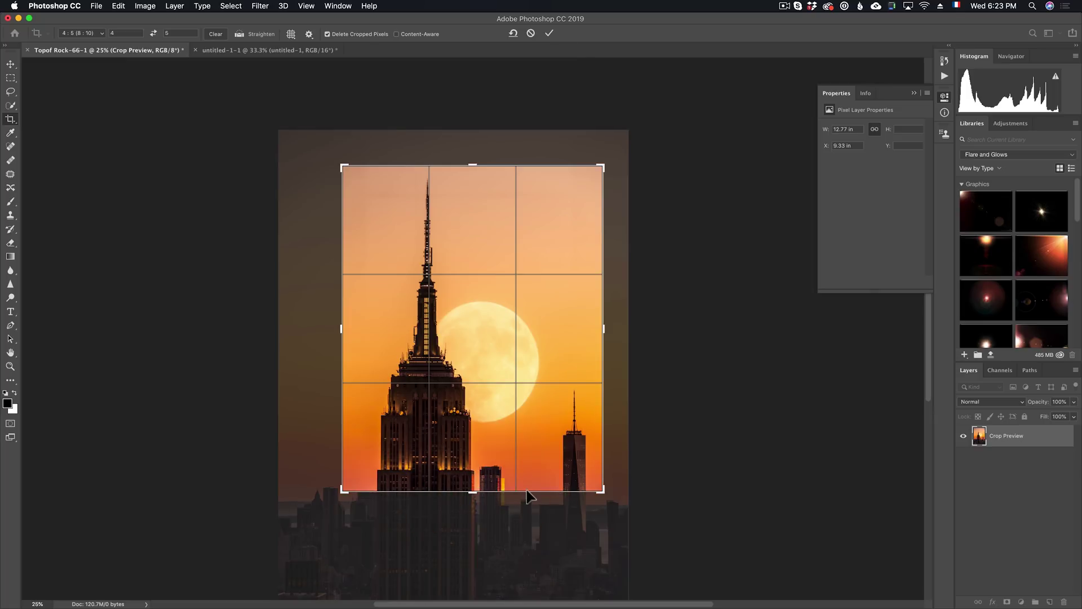
pyautogui.press('Return')
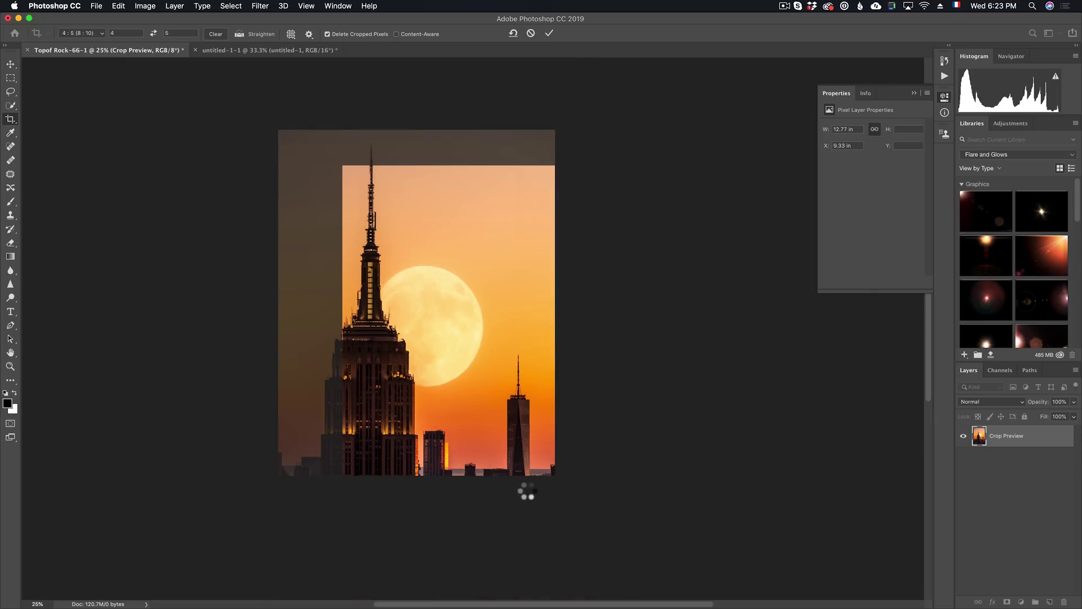